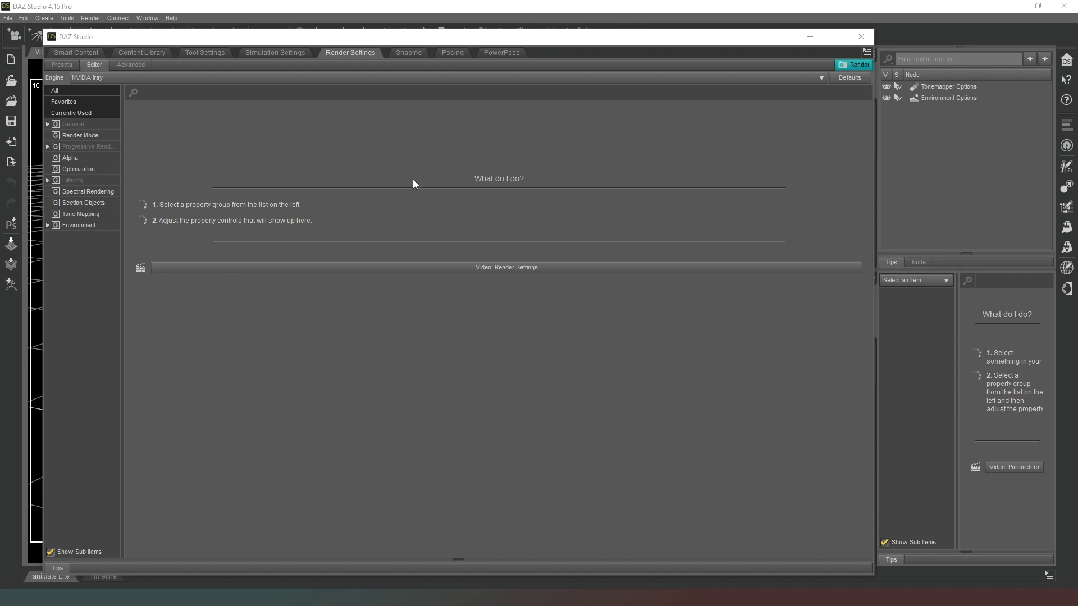
Step: Examine the render presets and the General render settings, including the Dimensions, Destination and Misc subgroups
click(93, 126)
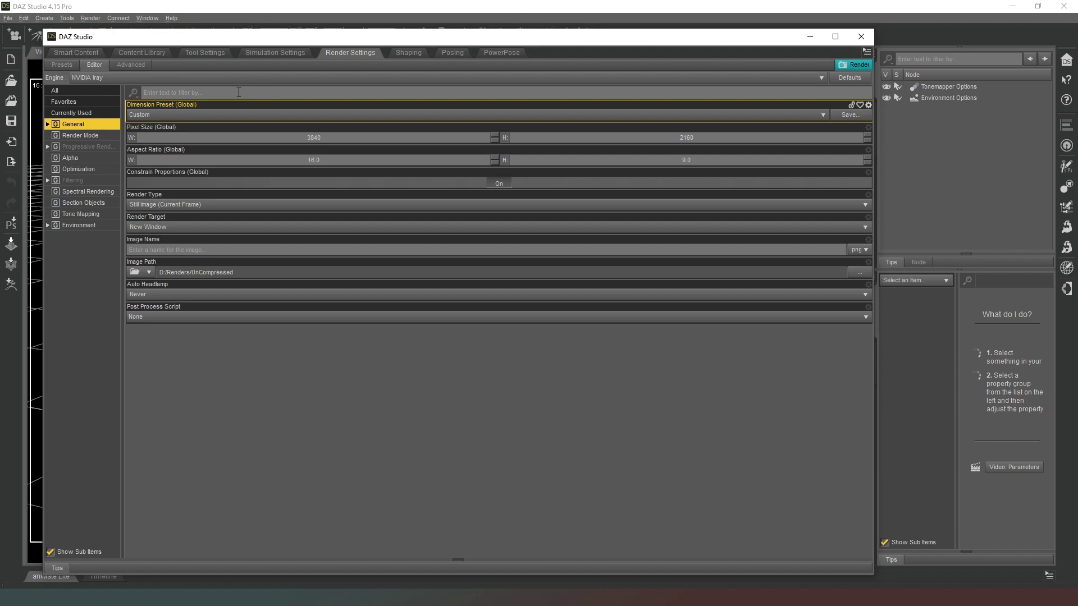
click(64, 65)
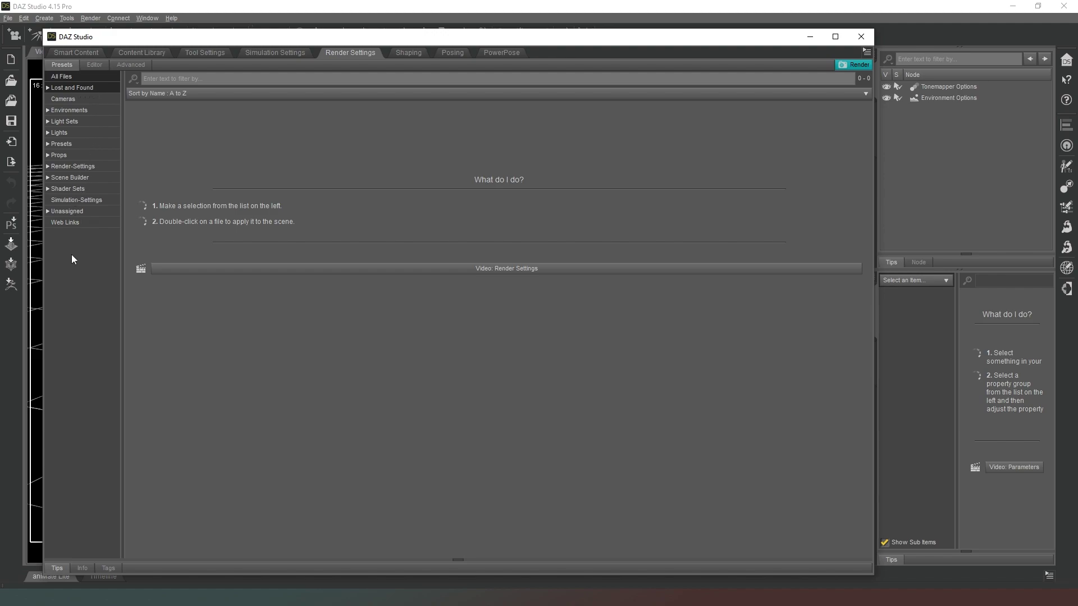
click(93, 66)
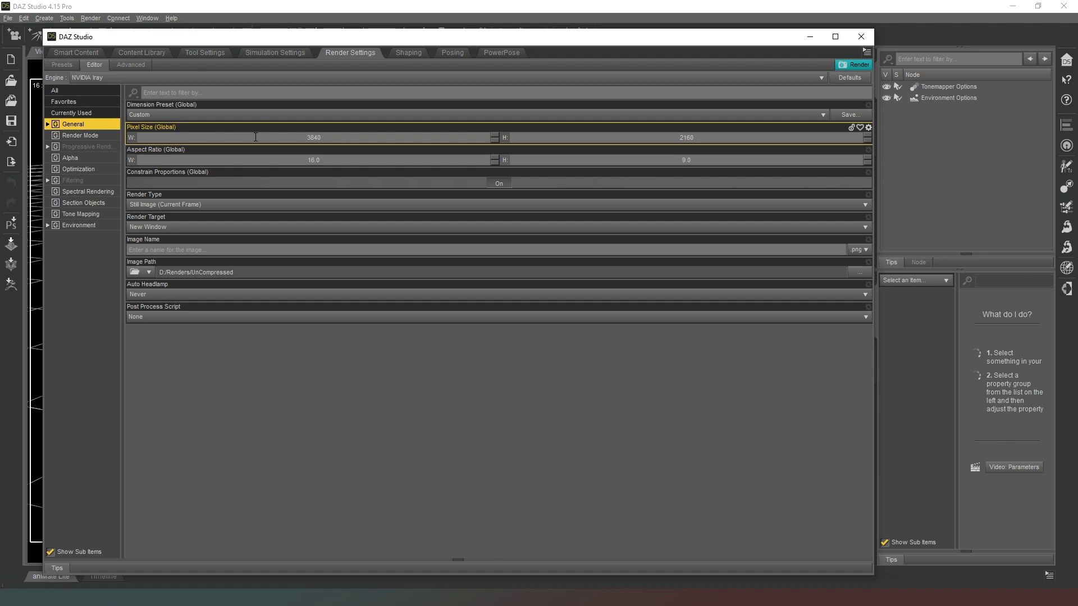
click(48, 124)
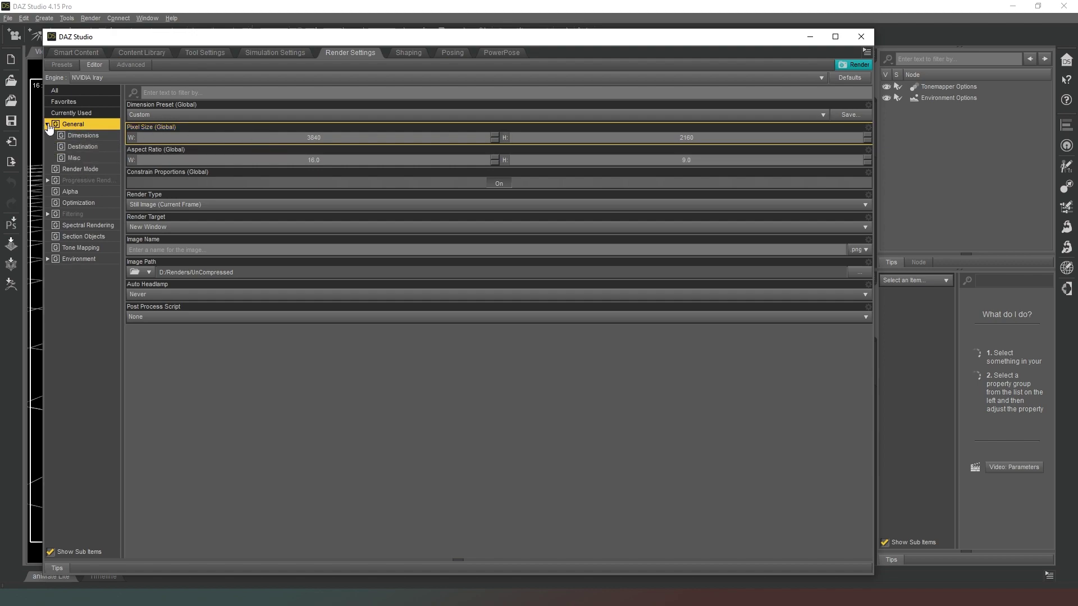
click(83, 136)
click(88, 147)
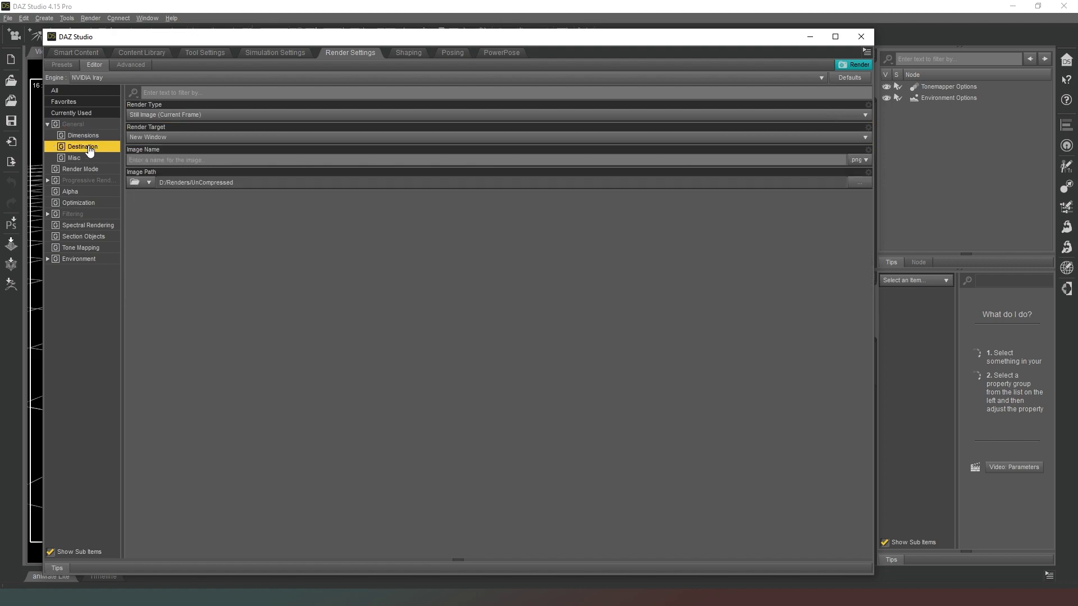
click(83, 159)
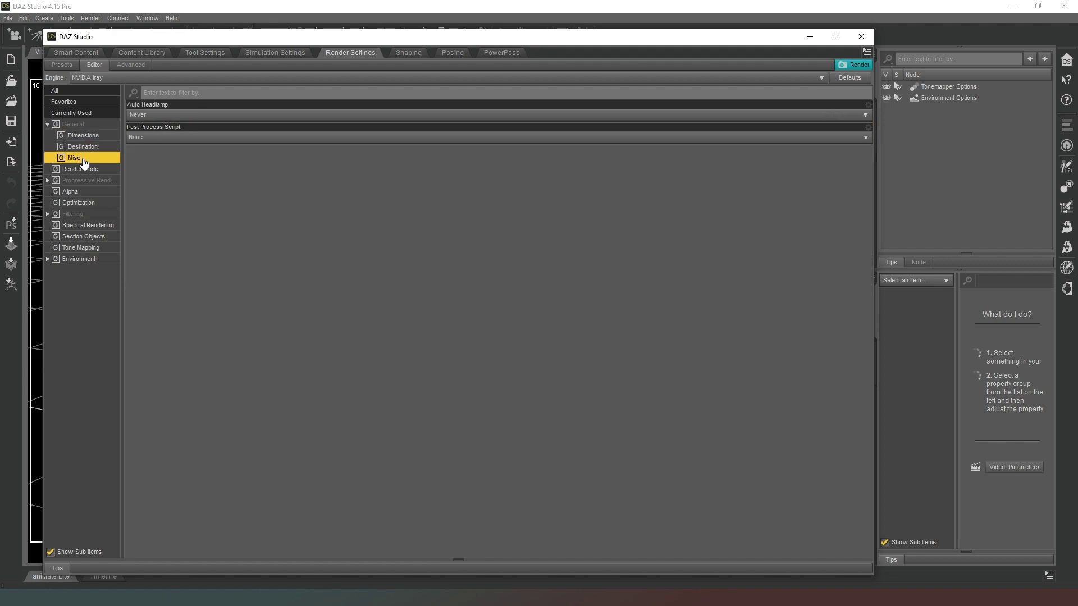
click(90, 126)
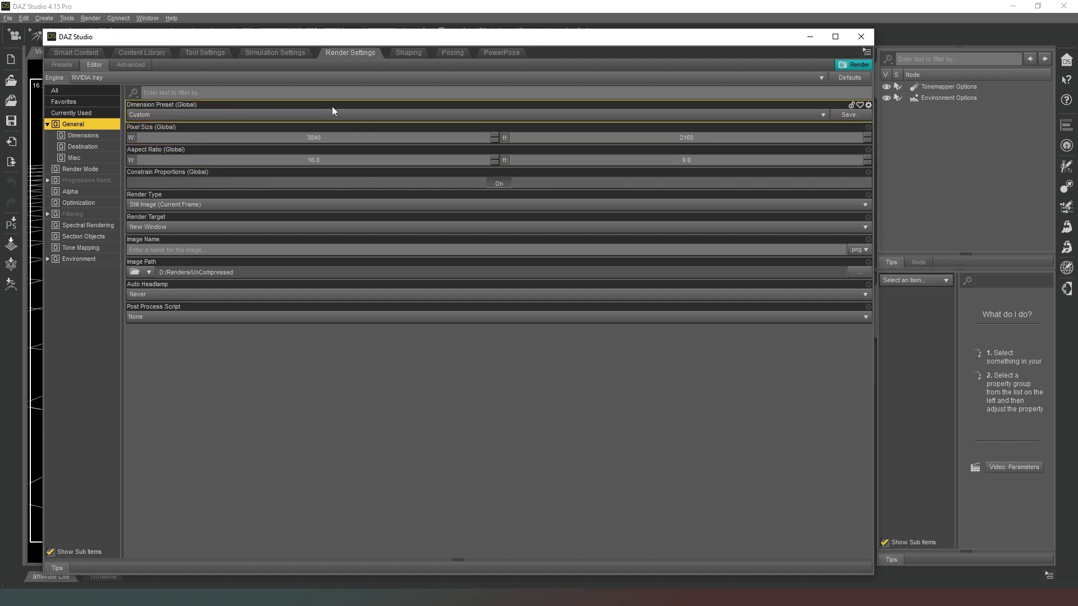
Step: Review the available choices for Dimension Preset, Render Type, Render Target and Post Process Script in the General settings
click(647, 115)
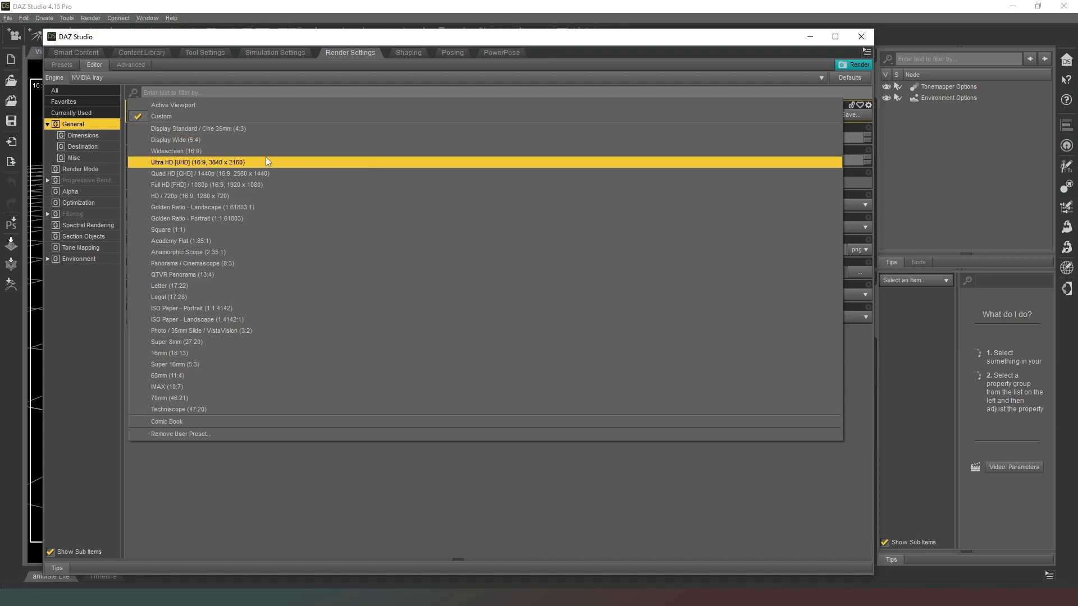
click(470, 529)
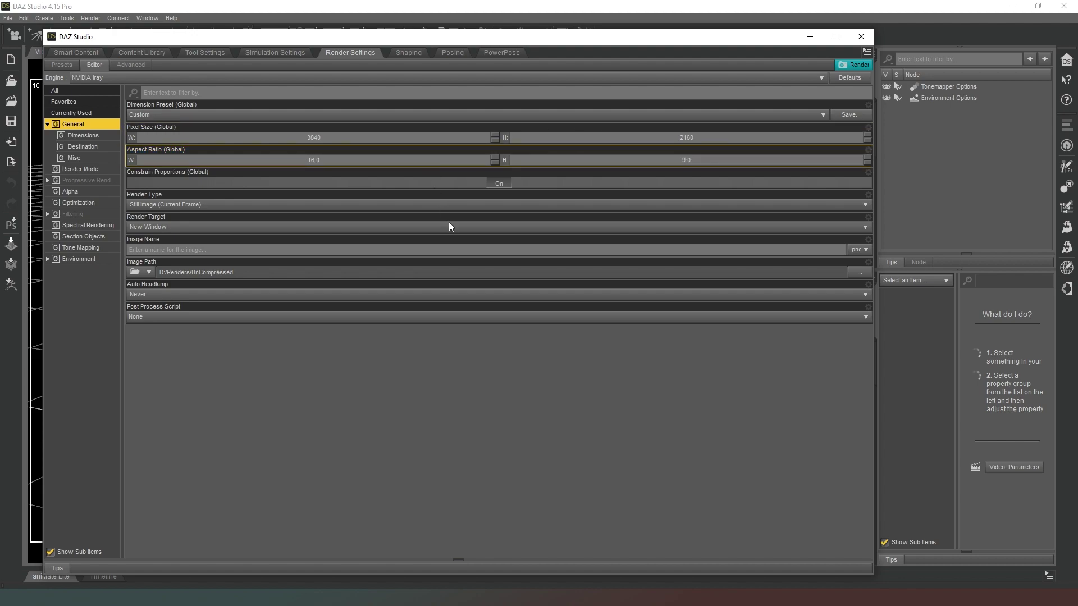
click(345, 205)
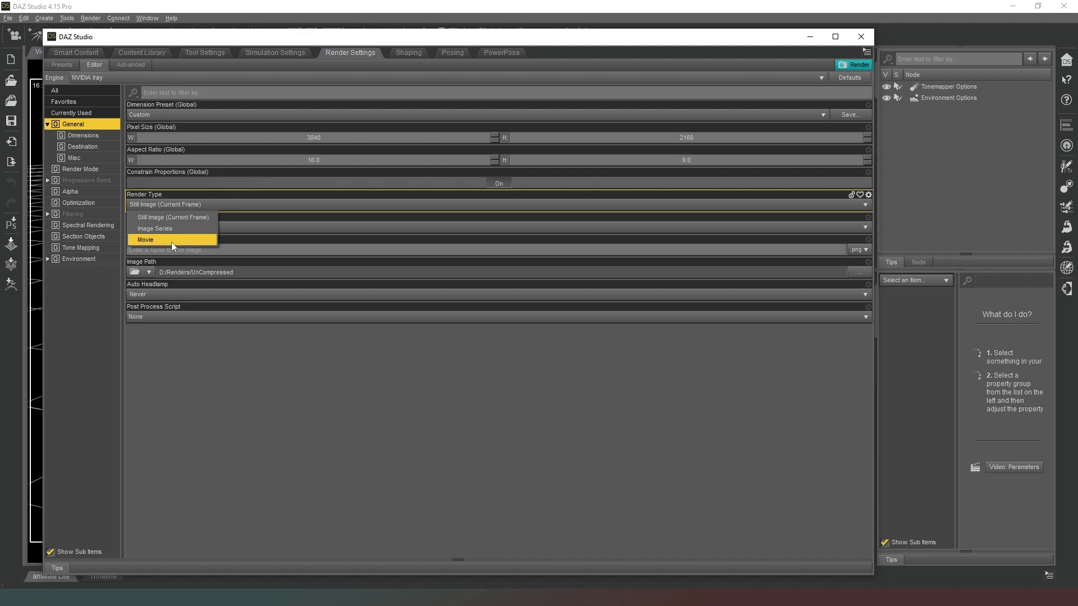
click(420, 407)
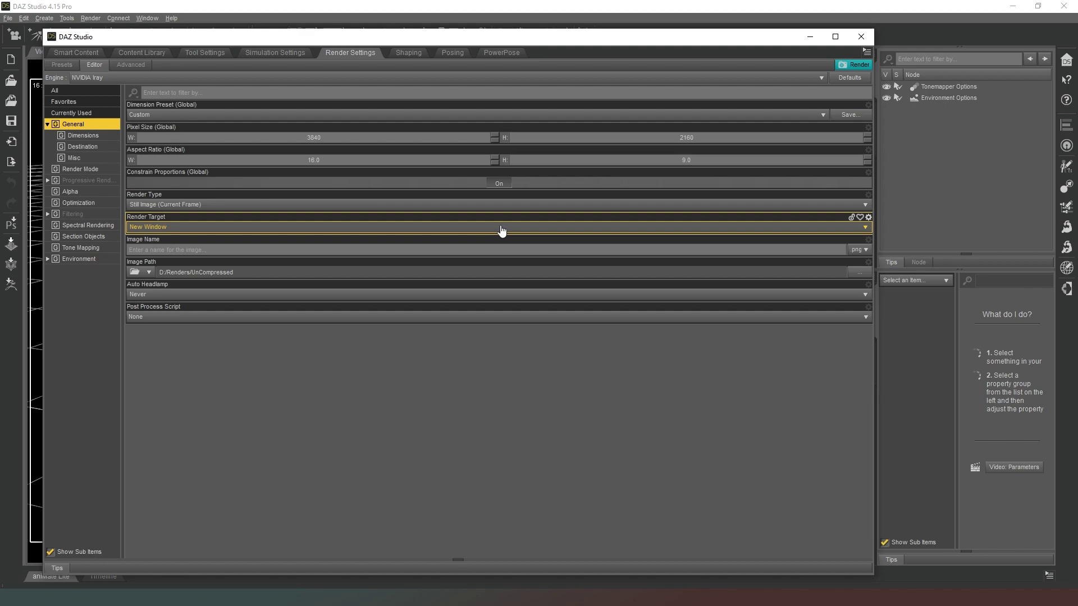
click(448, 228)
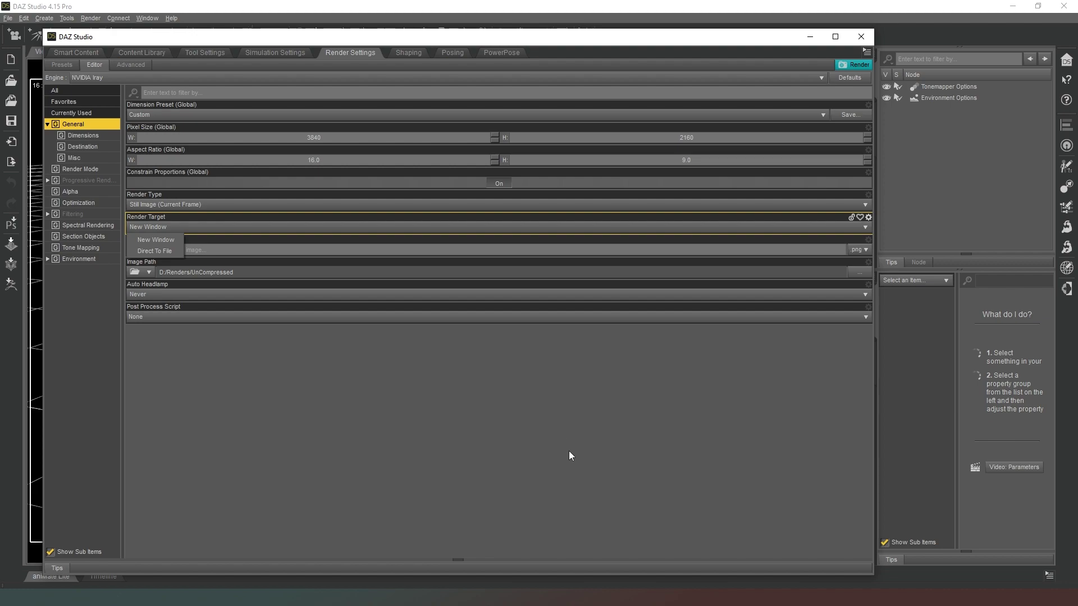
click(507, 433)
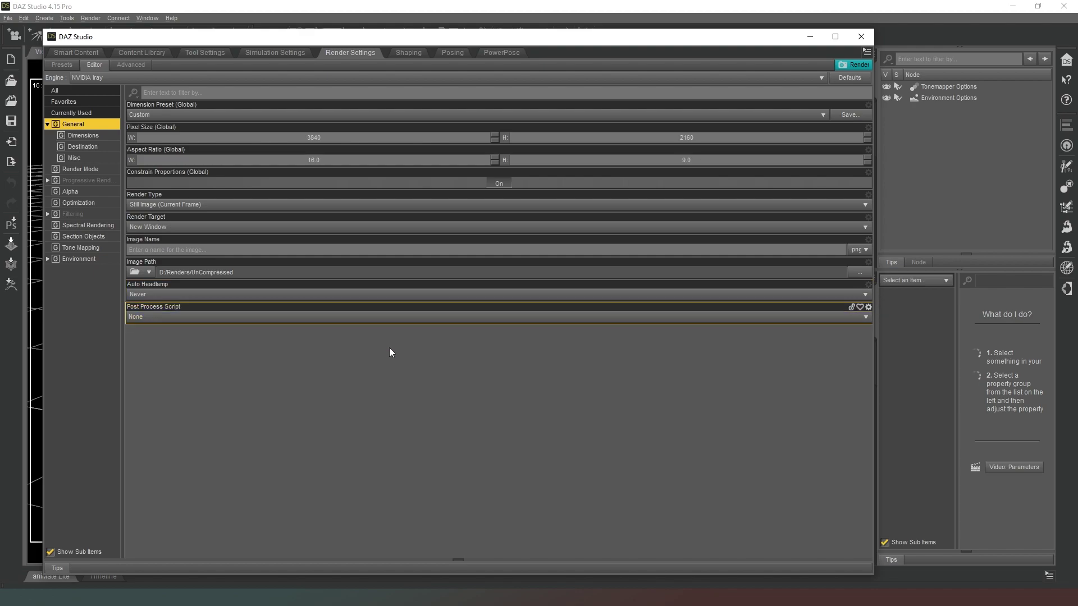
click(479, 318)
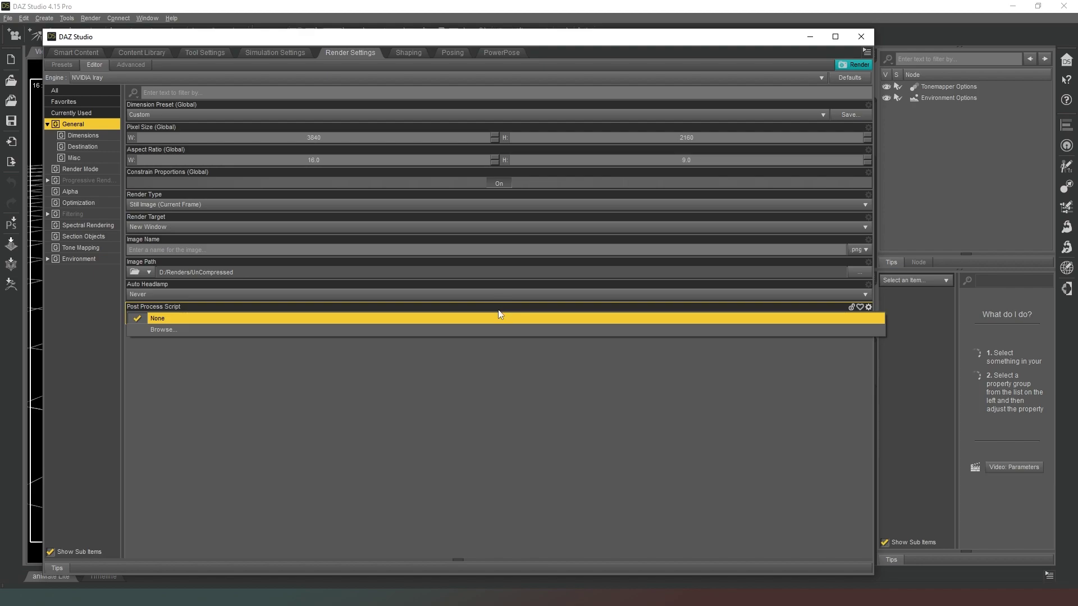
click(460, 374)
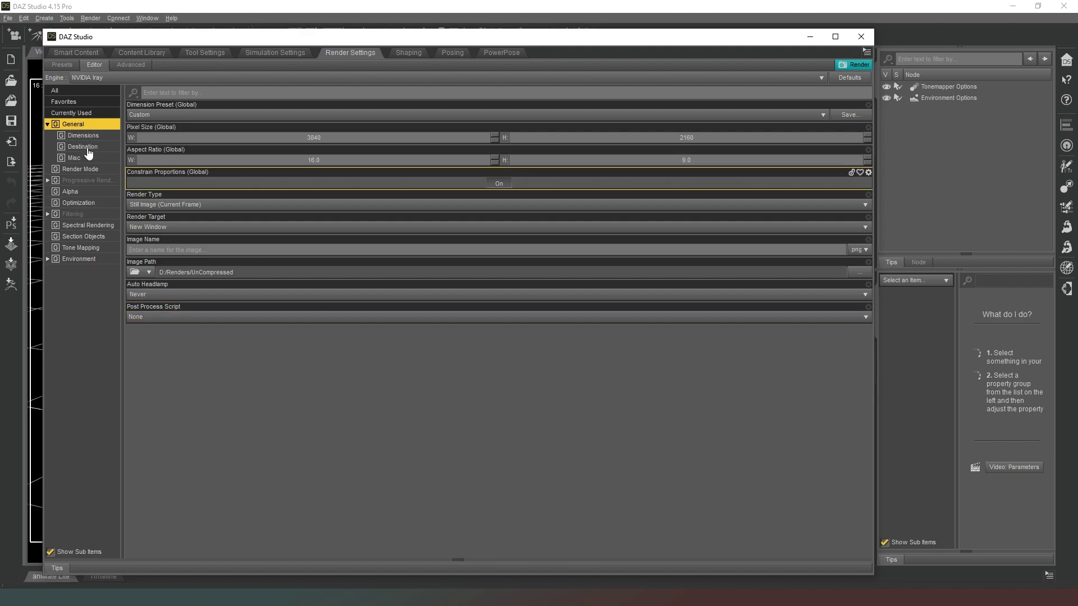
Step: Review the Photoreal and Interactive (Biased) choices in the Render Mode settings
click(81, 170)
click(343, 116)
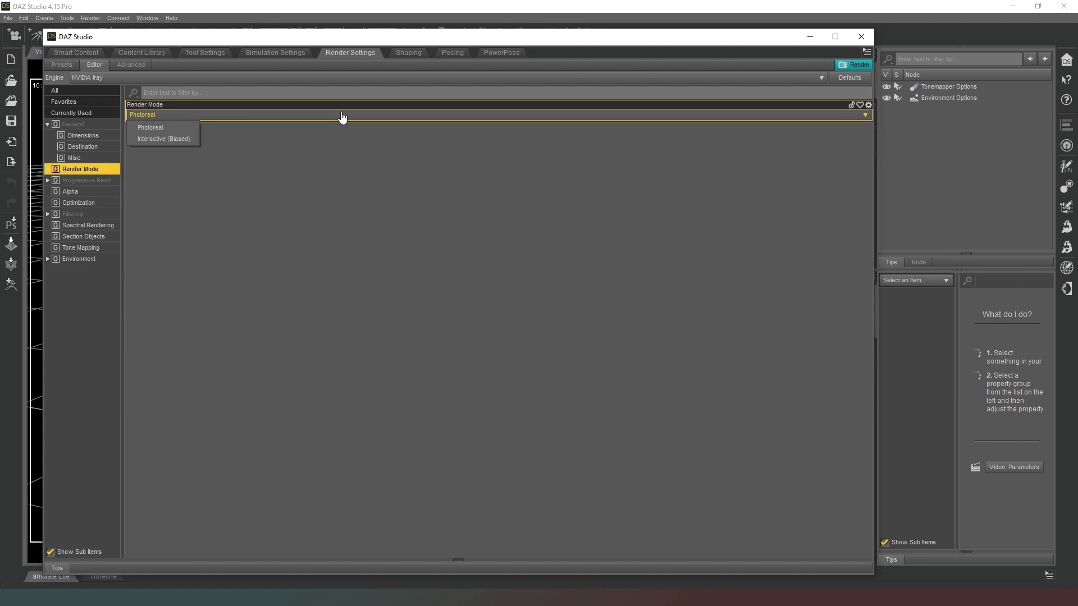
click(181, 140)
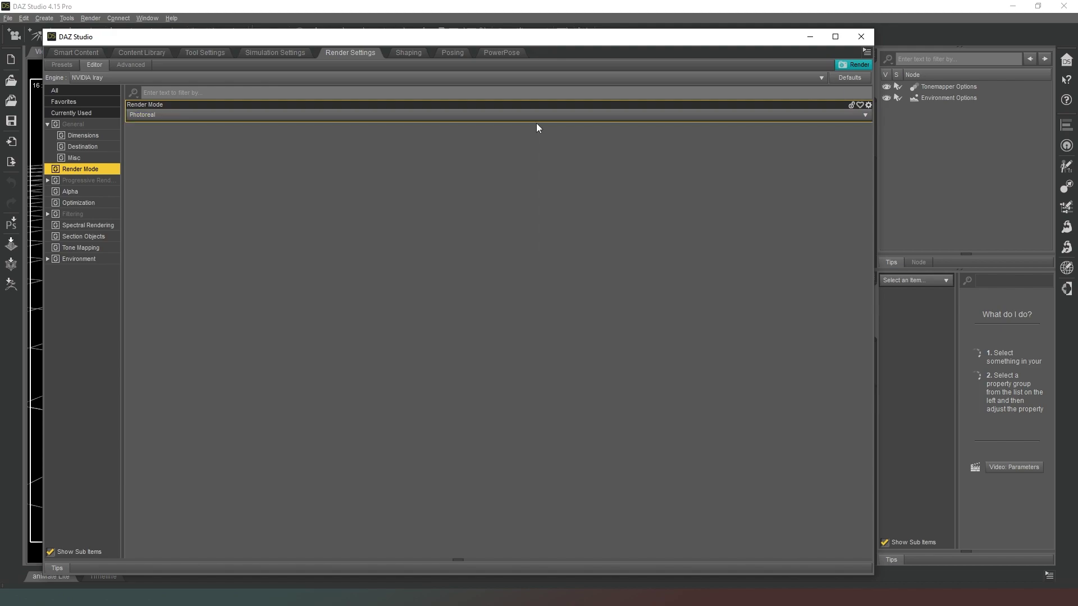
Step: In the Progressive Rendering settings, set Max Samples to 15000 and Max Time to 259200 seconds
click(85, 180)
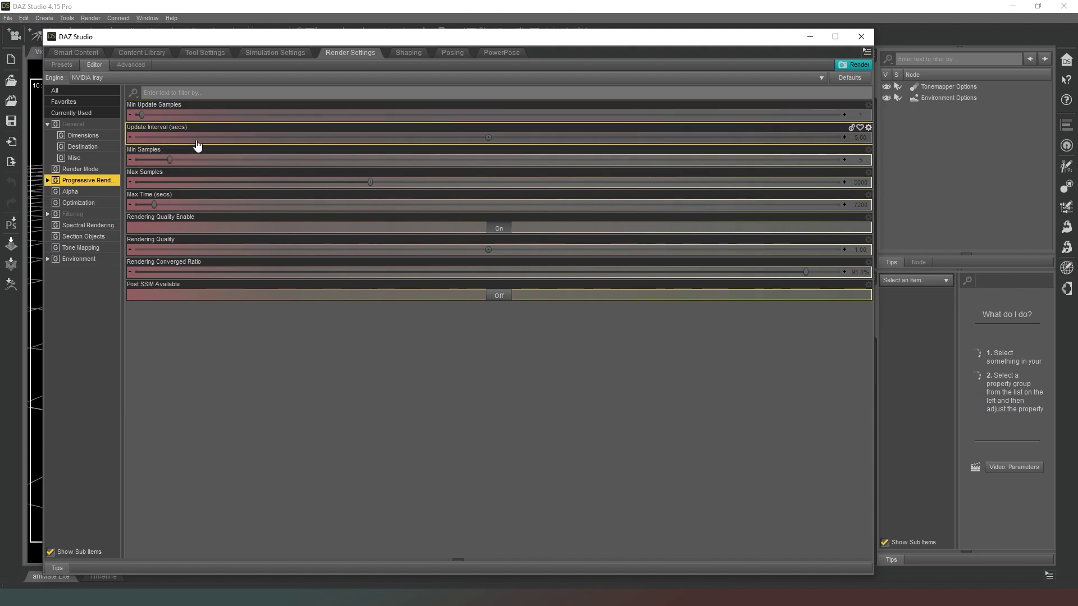
mouse_move(210, 140)
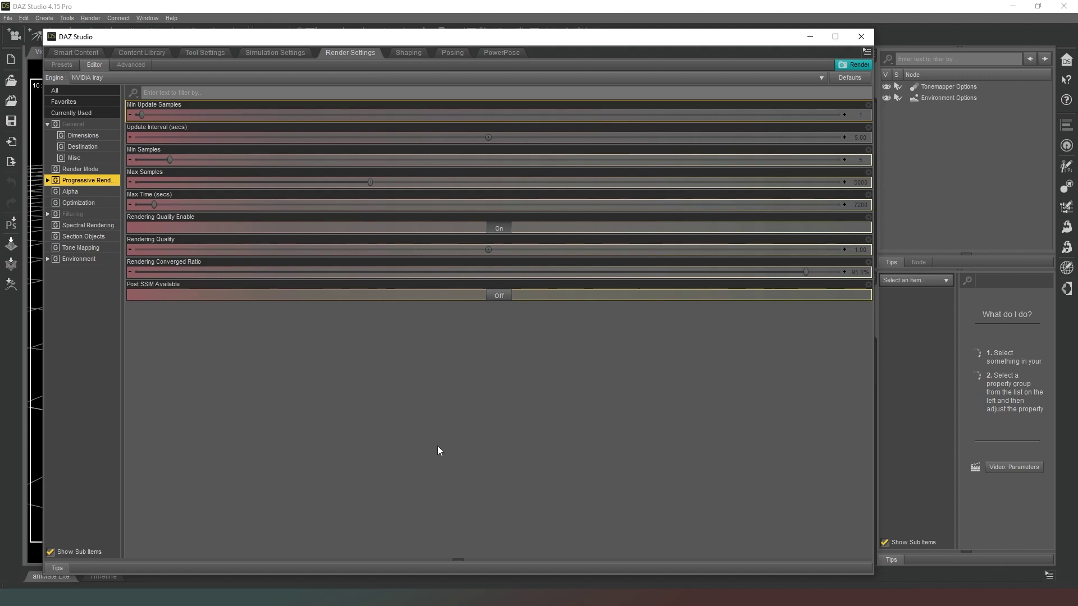
mouse_move(488, 130)
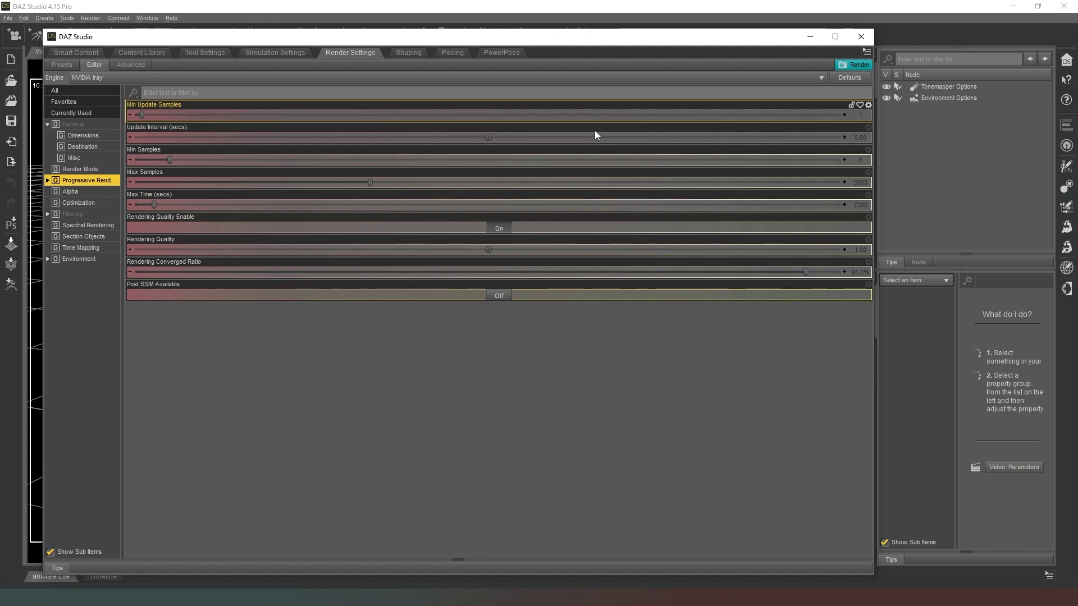
click(862, 115)
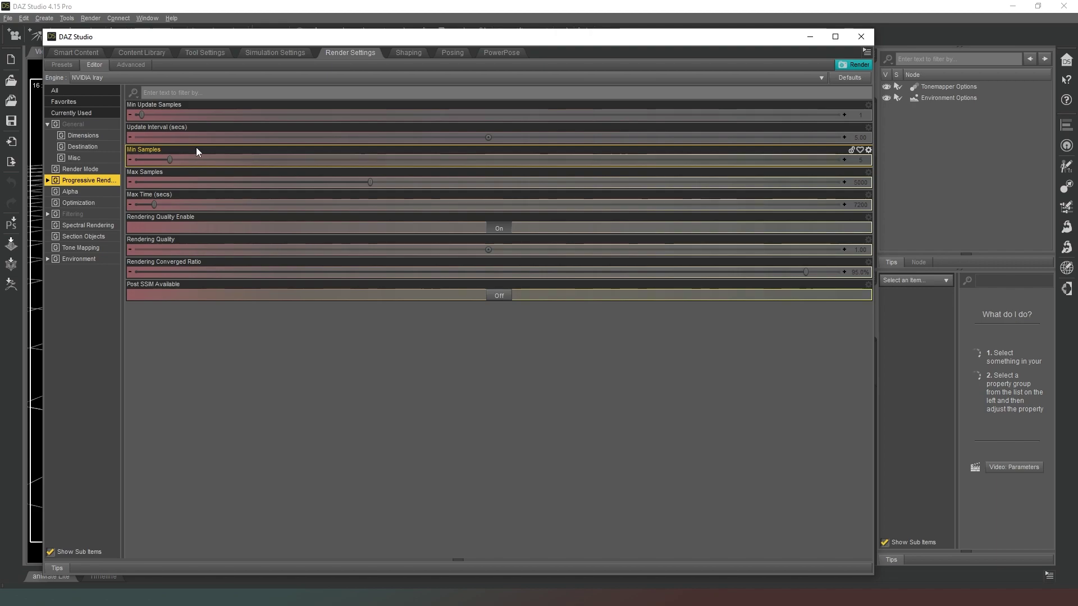
mouse_move(489, 129)
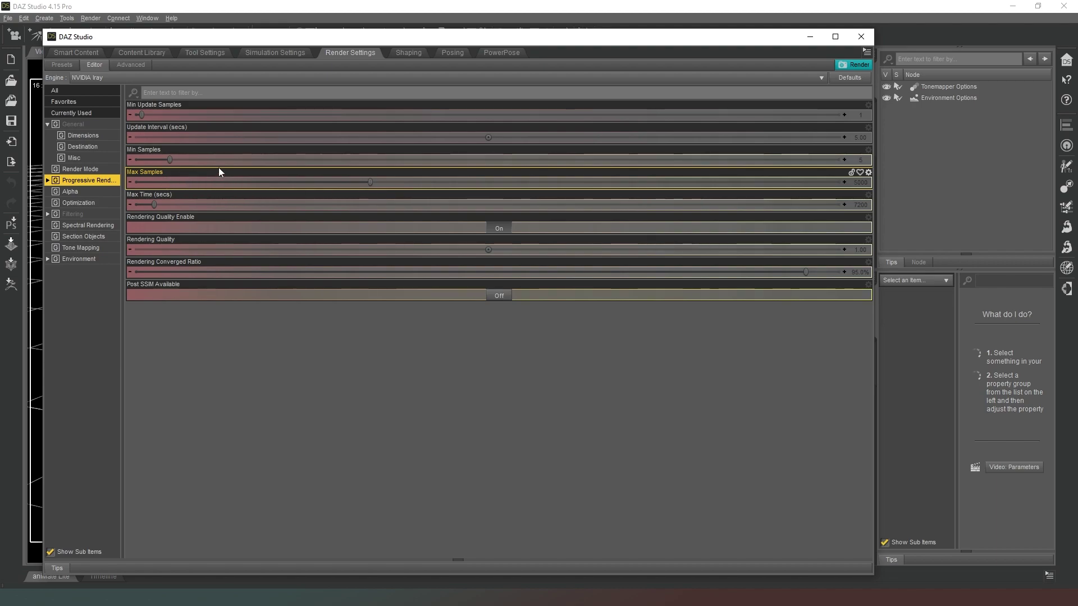
mouse_move(362, 179)
drag(369, 182, 1072, 211)
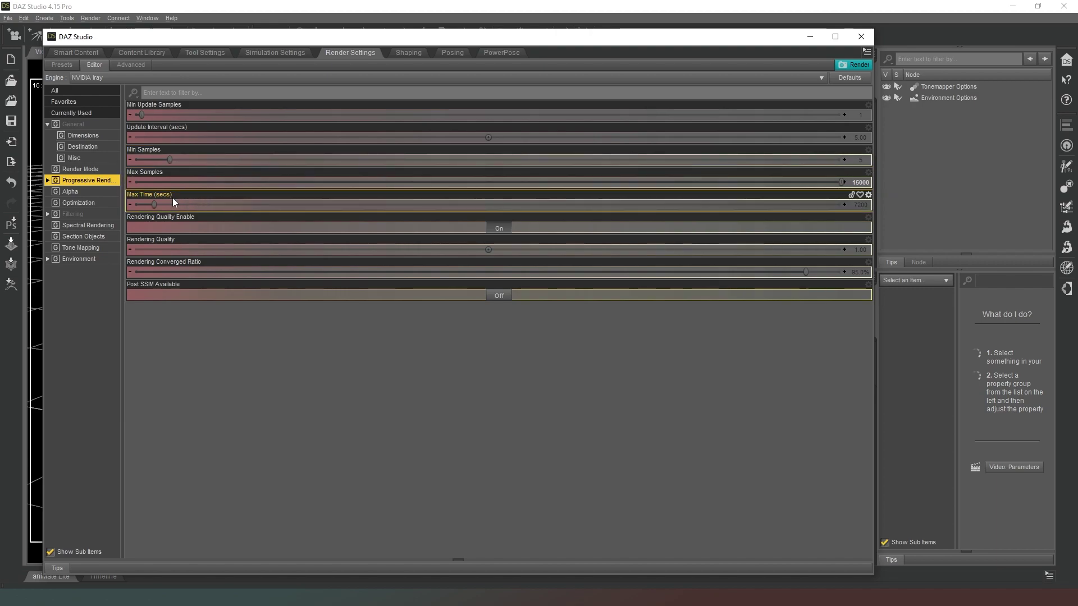
mouse_move(158, 205)
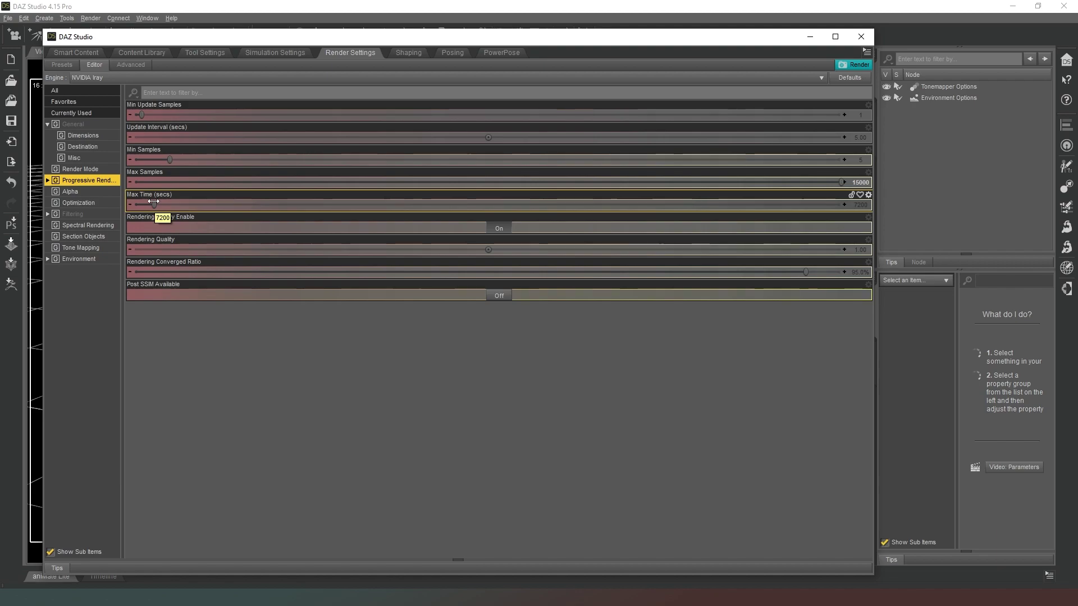
drag(153, 204, 1016, 212)
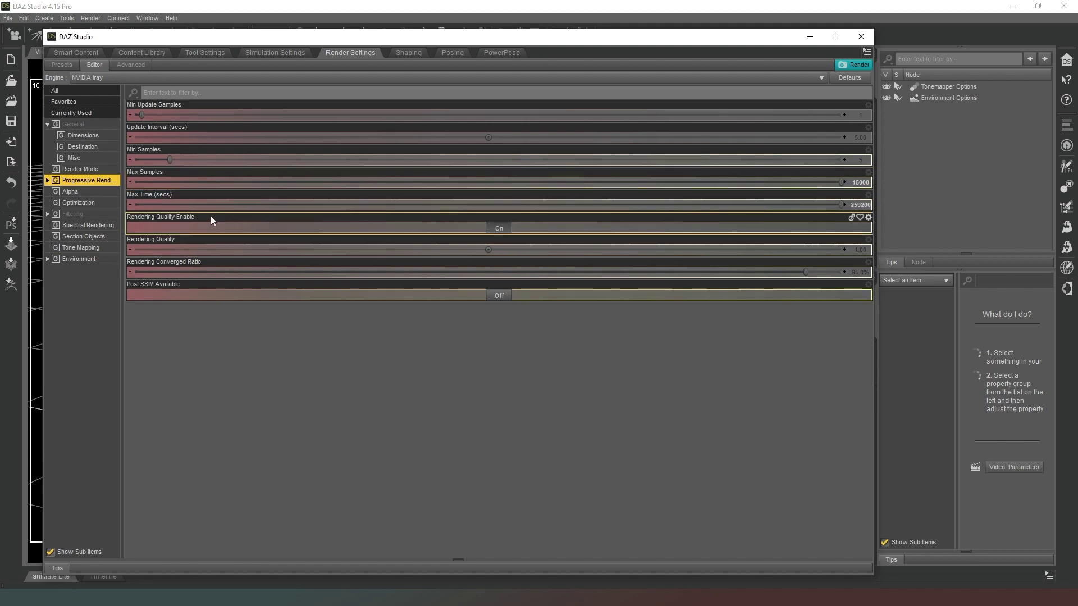
Step: Toggle Rendering Quality Enable off and back on, and set Rendering Converged Ratio to 100%
click(495, 228)
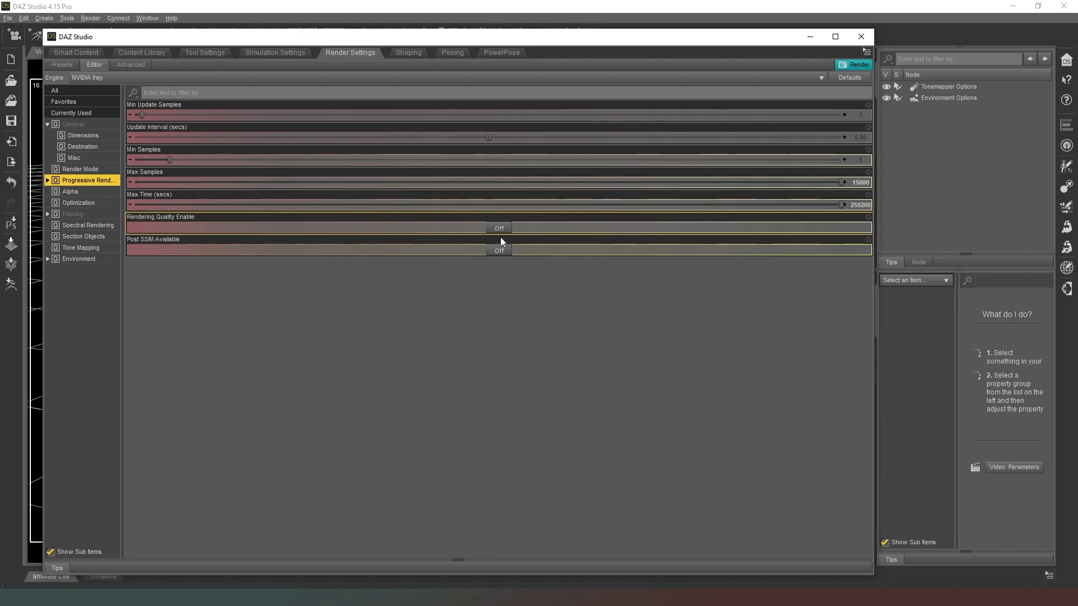
click(499, 229)
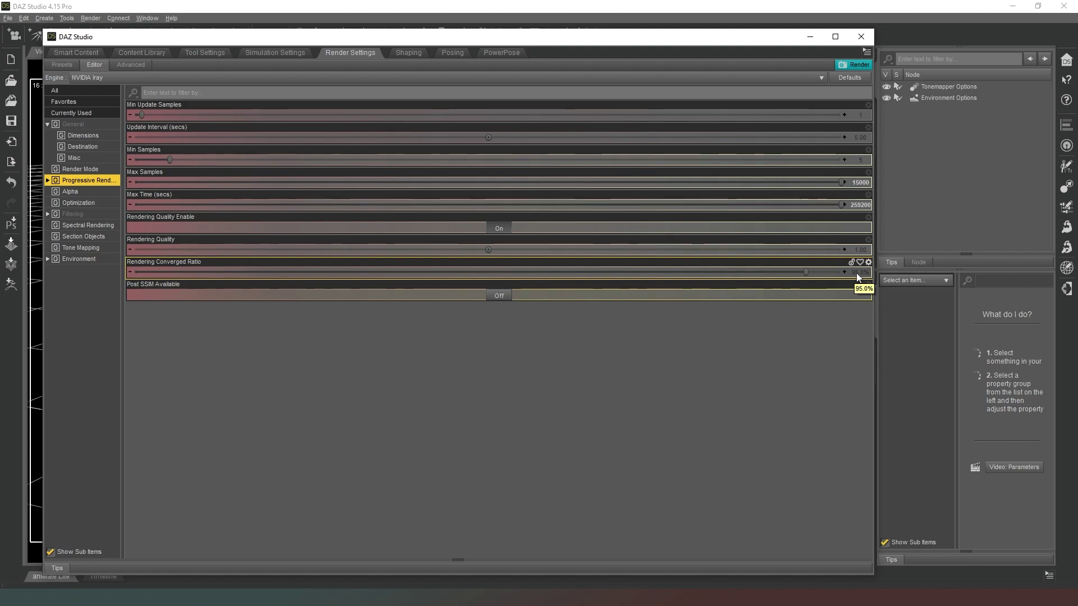
drag(804, 272, 911, 273)
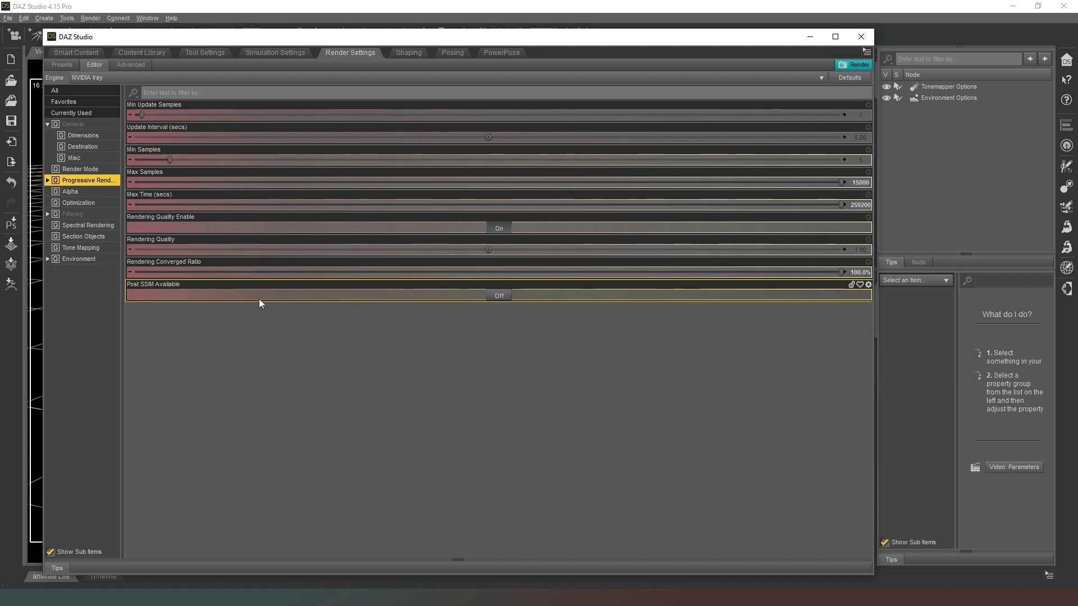
Step: Turn on Post SSIM Available to view its additional options, and turn it back off
click(502, 294)
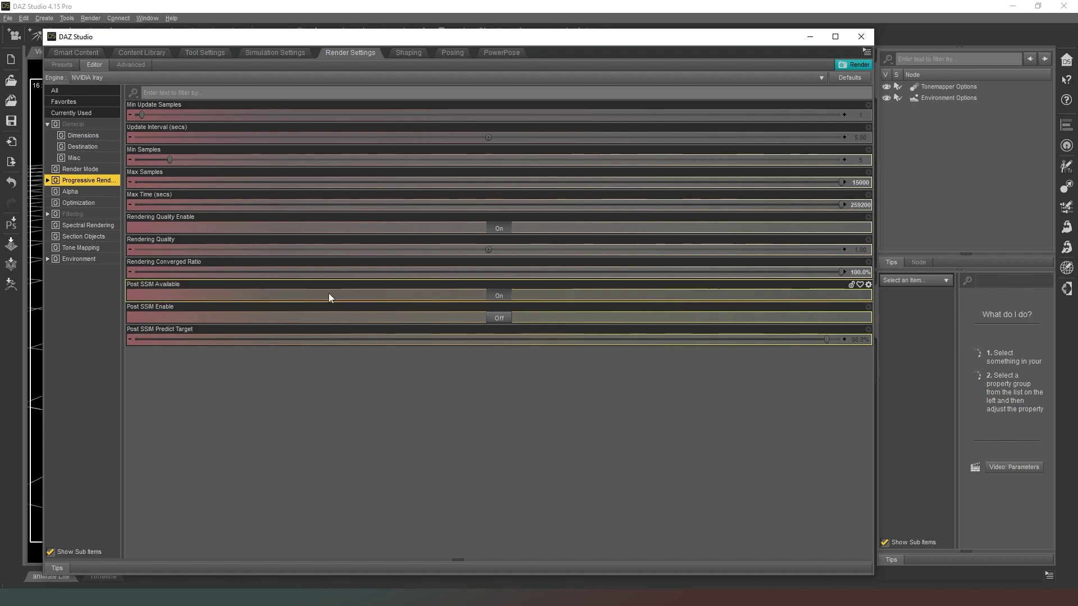
click(501, 296)
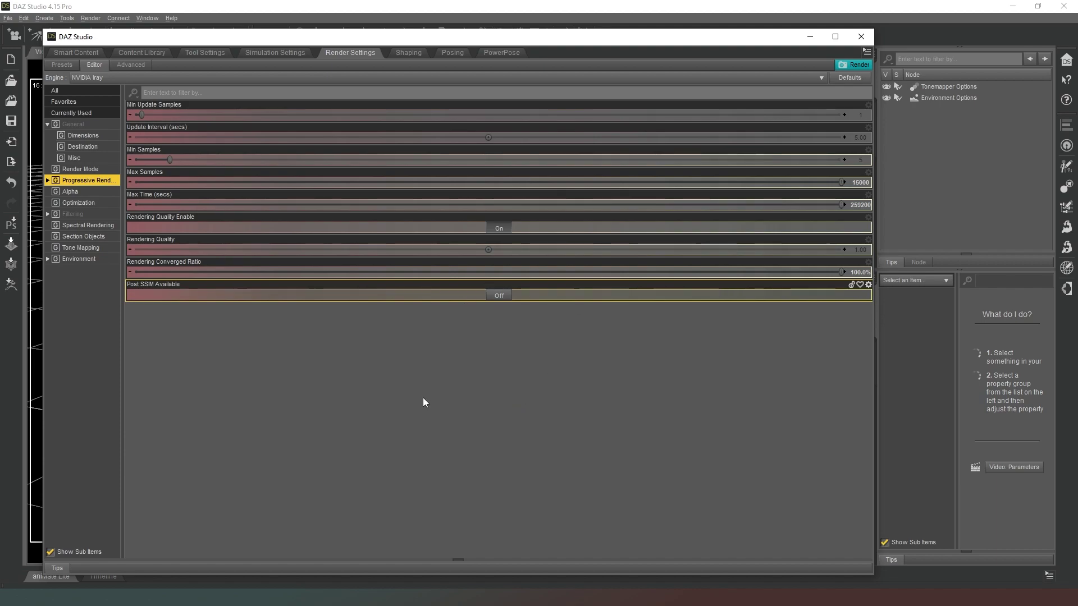
Step: Review the Alpha settings and the Instancing Optimization and Ray Tracing Low Memory choices in the Optimization settings
click(78, 191)
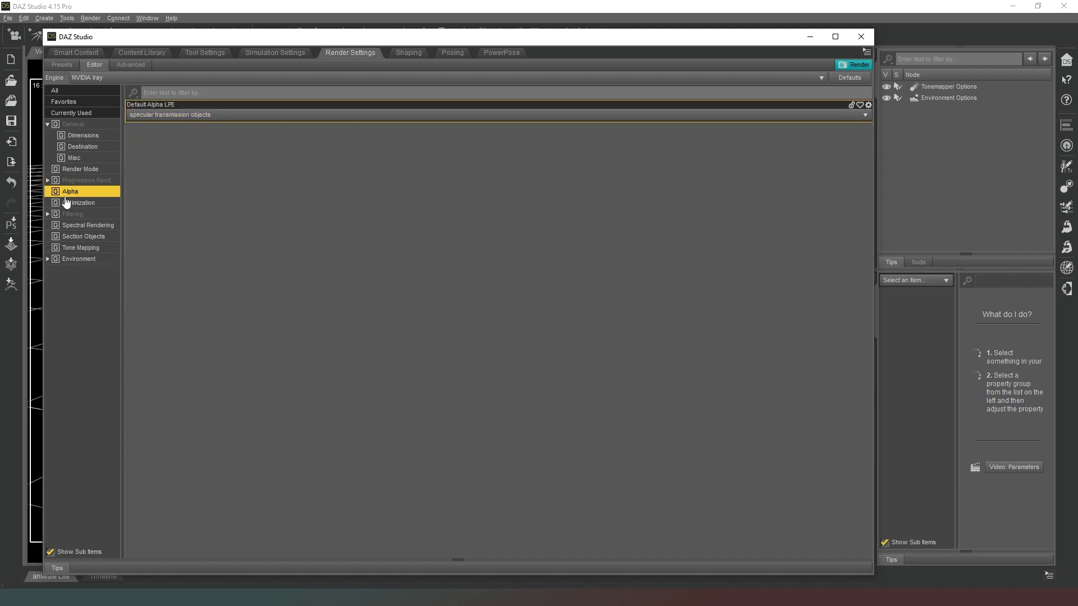
click(70, 202)
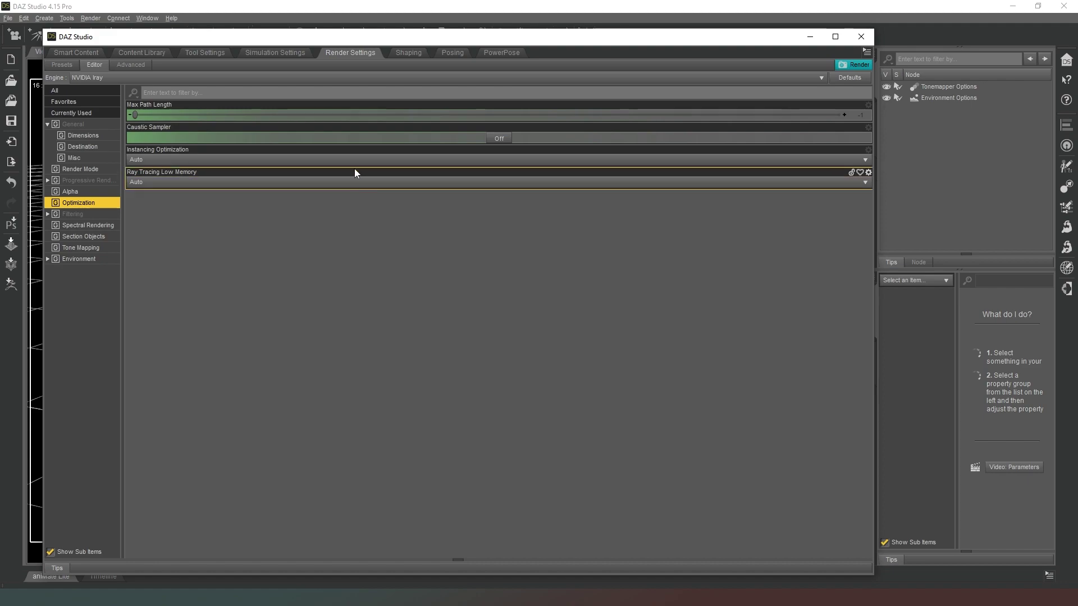
click(171, 161)
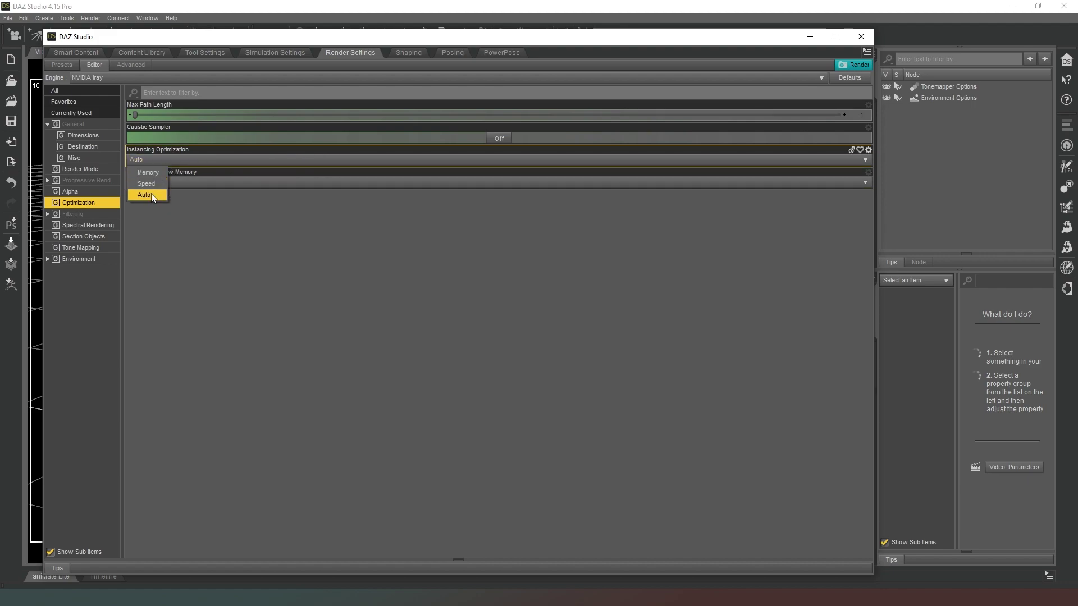
click(338, 344)
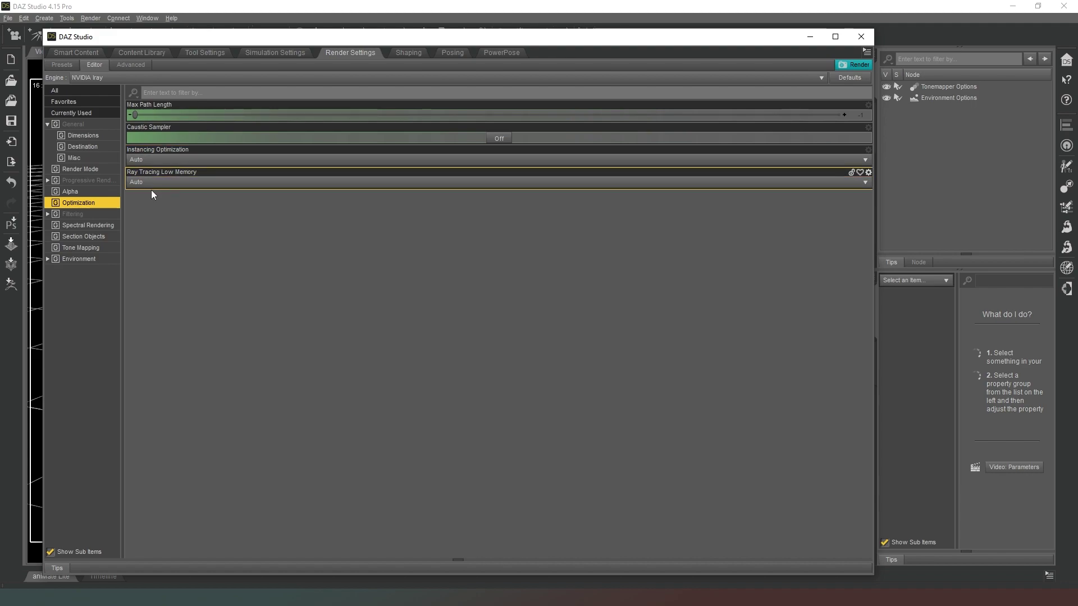
click(201, 182)
click(394, 251)
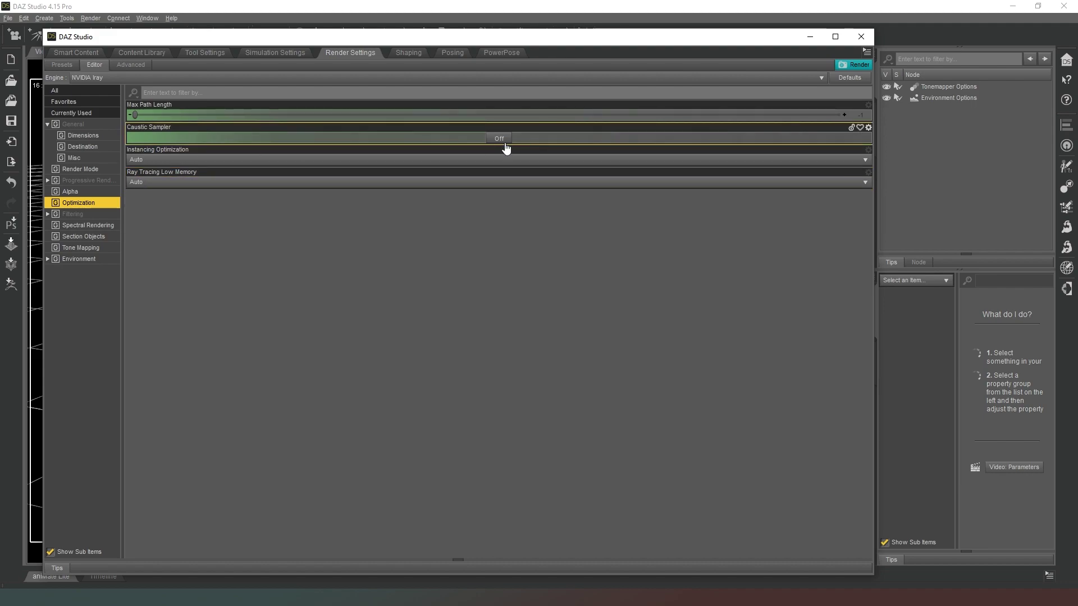
Step: Turn off Bloom Filter Enable in the Filtering settings, and view the Spectral Rendering and Section Objects settings
click(69, 215)
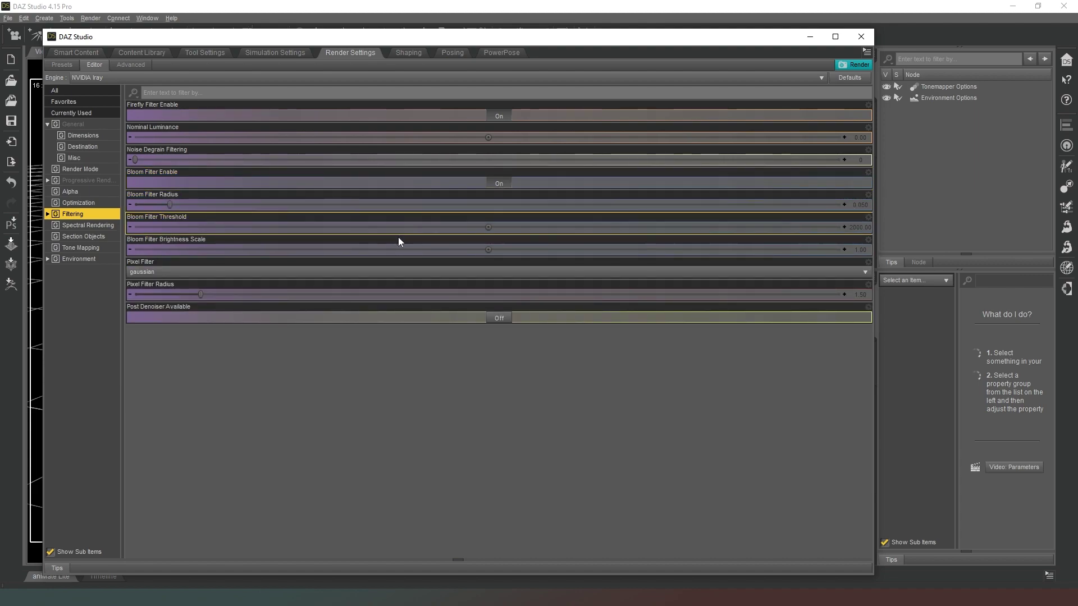
click(497, 183)
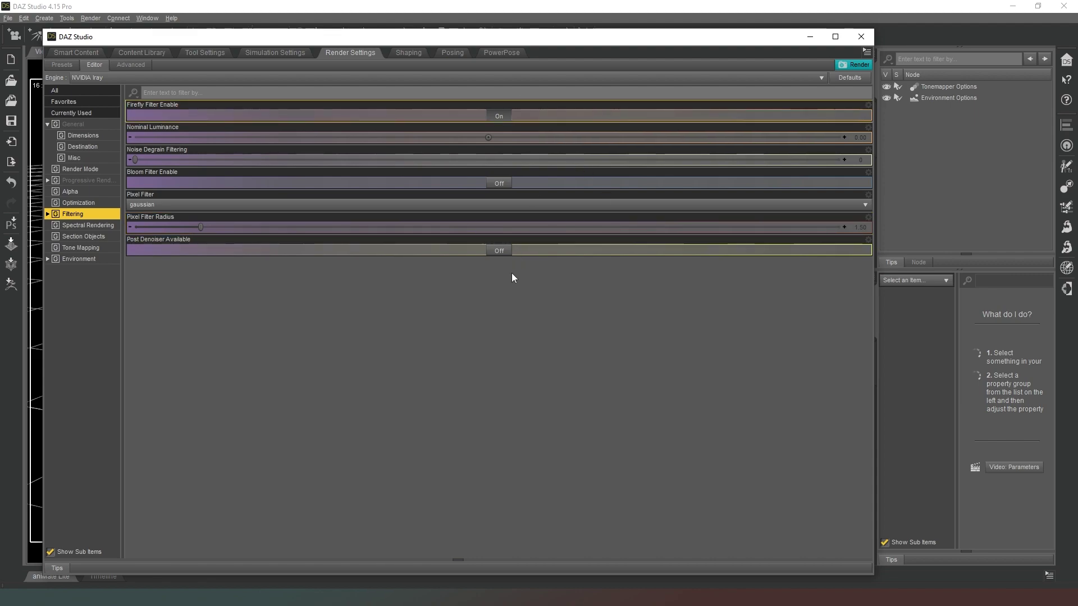
click(87, 225)
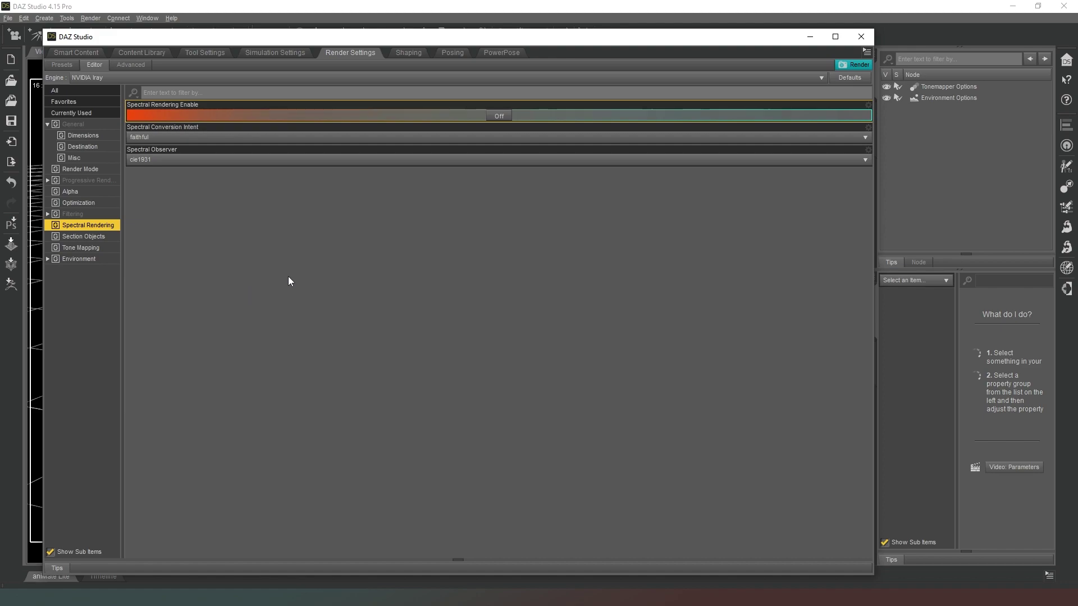
click(103, 238)
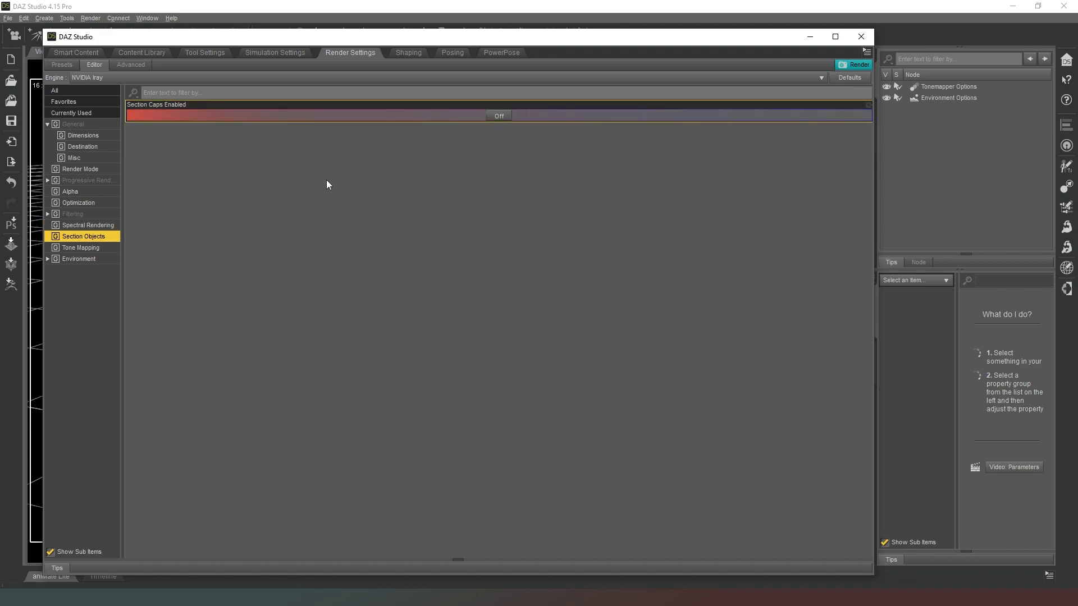
Step: In the Tone Mapping settings, try a Shutter Speed of 60 and set it back to 128
click(101, 248)
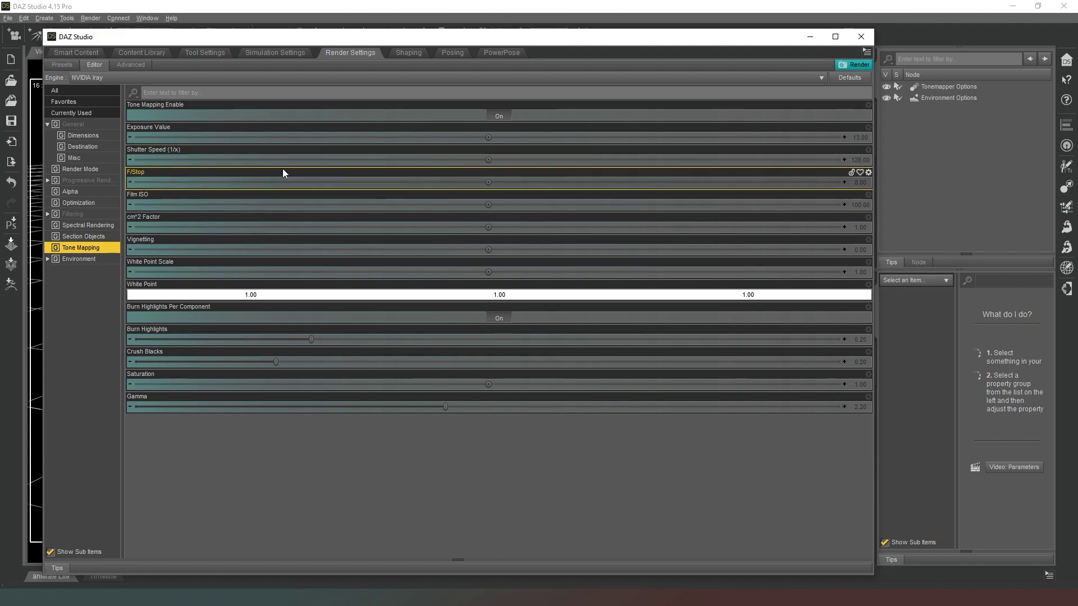
mouse_move(286, 157)
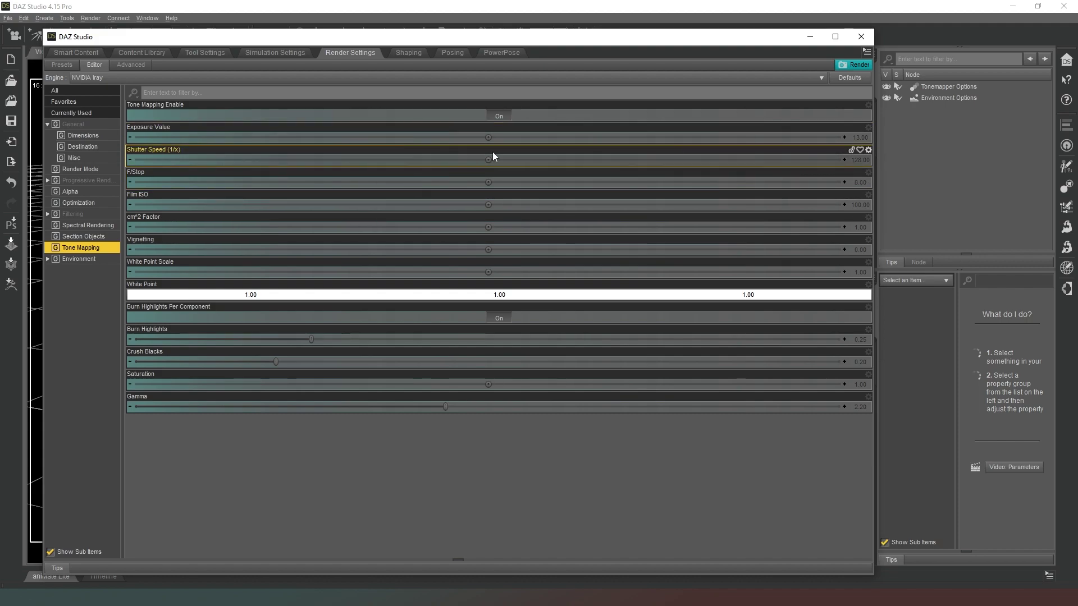
click(857, 161)
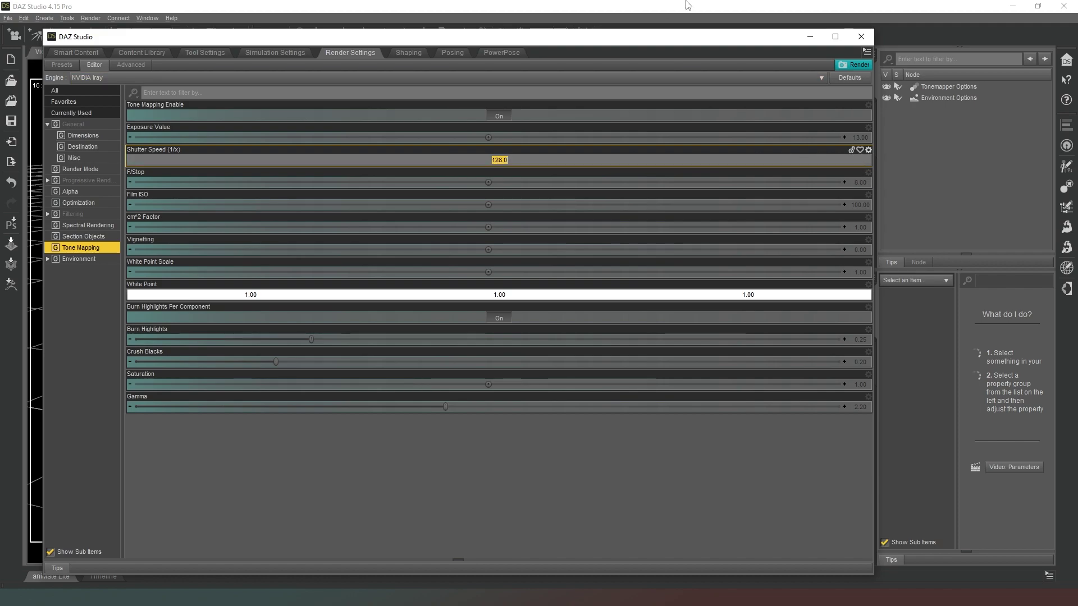
text(60)
key(Return)
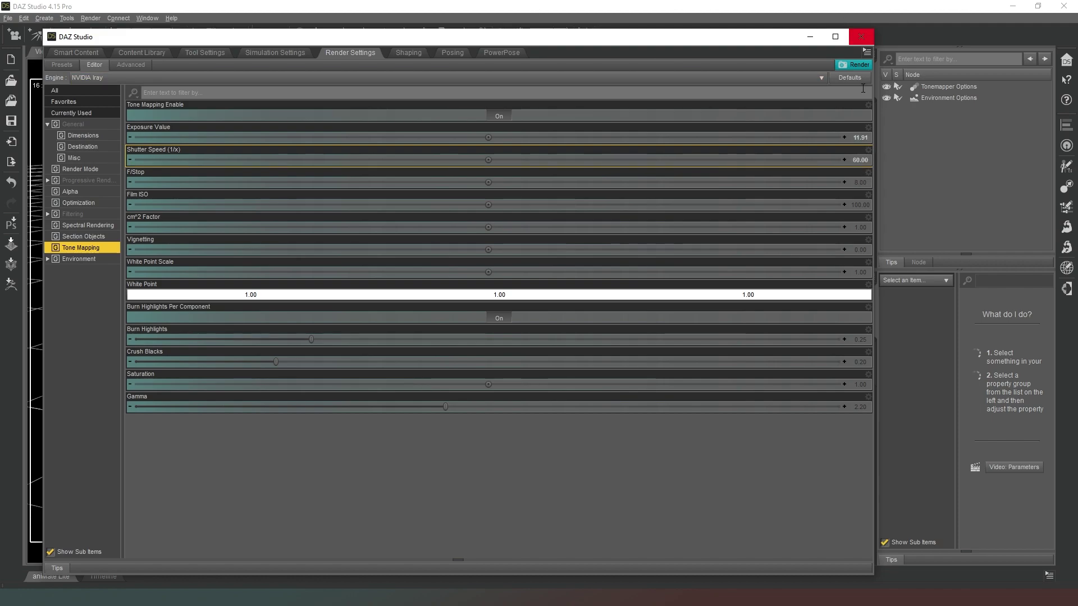
click(860, 161)
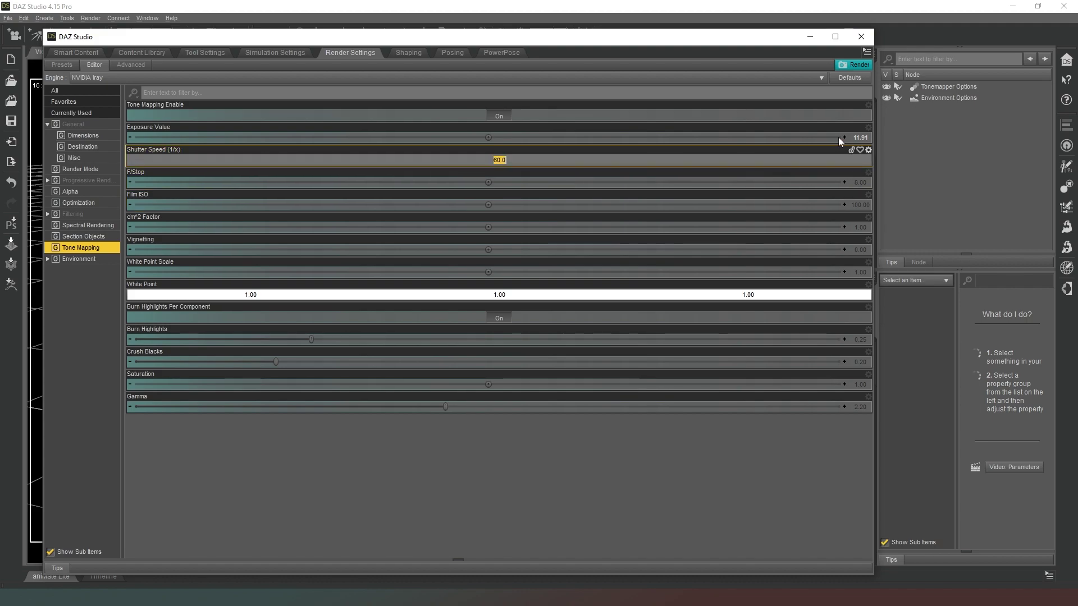
text(128)
key(Return)
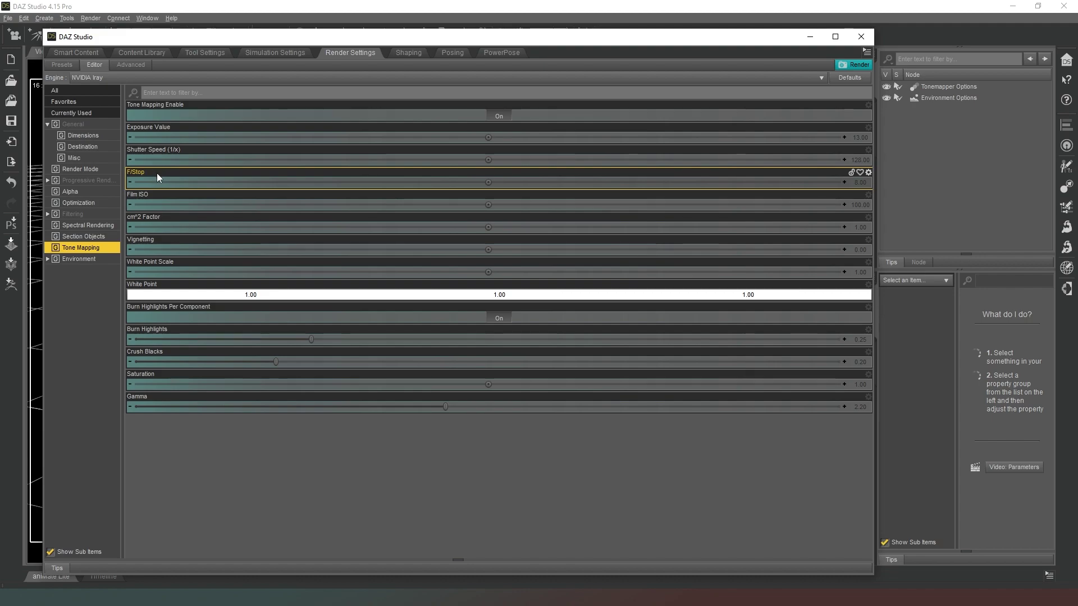
Step: Try F/Stop values of 1.2 and 16 in the Tone Mapping settings, and set F/Stop back to 8
double_click(860, 182)
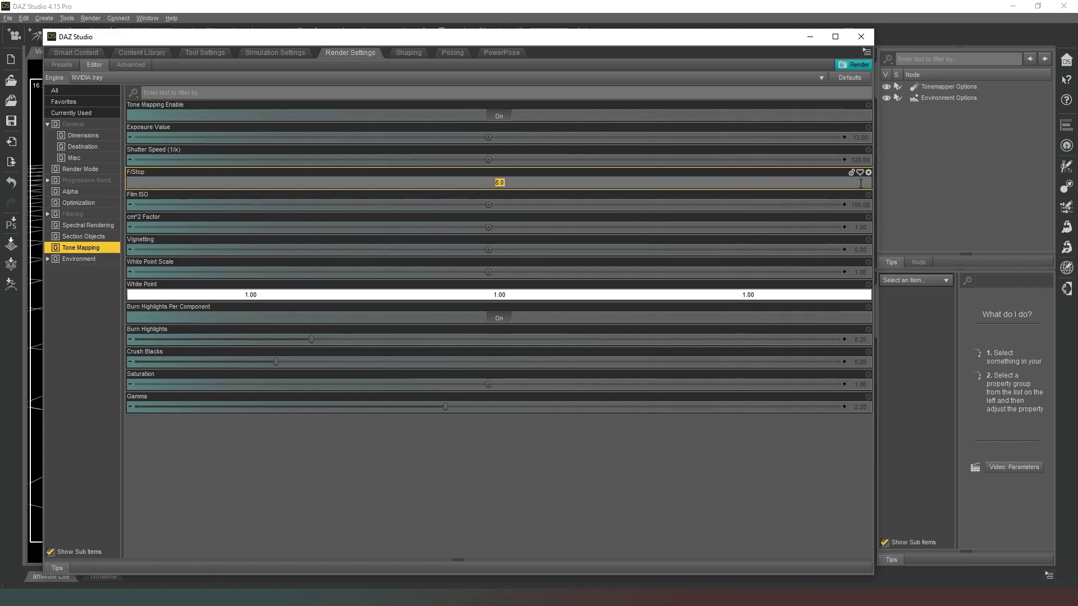
text(1.2)
key(Return)
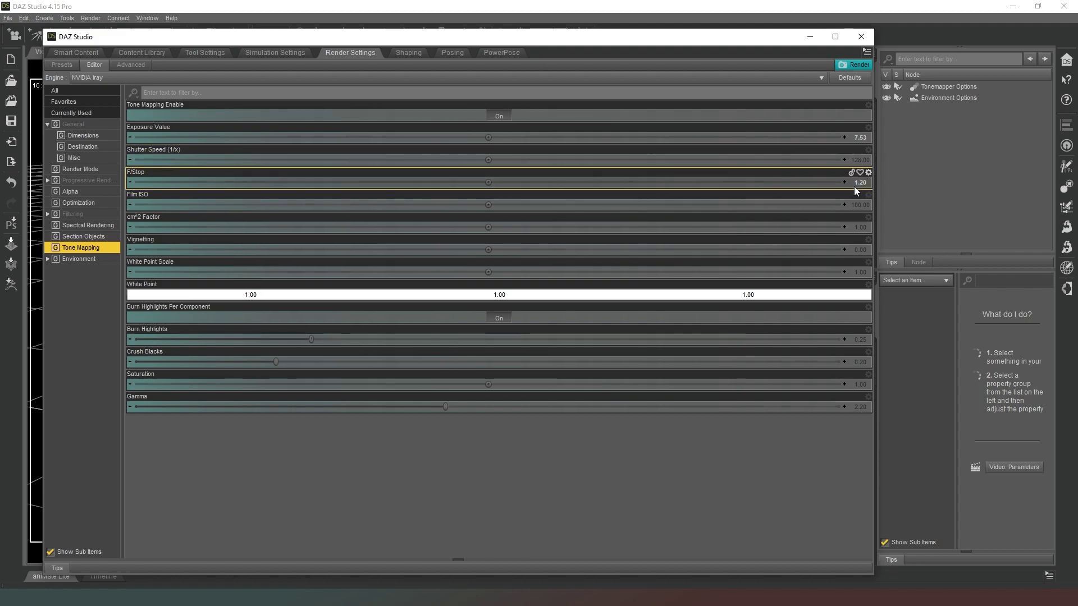
double_click(867, 183)
text(16)
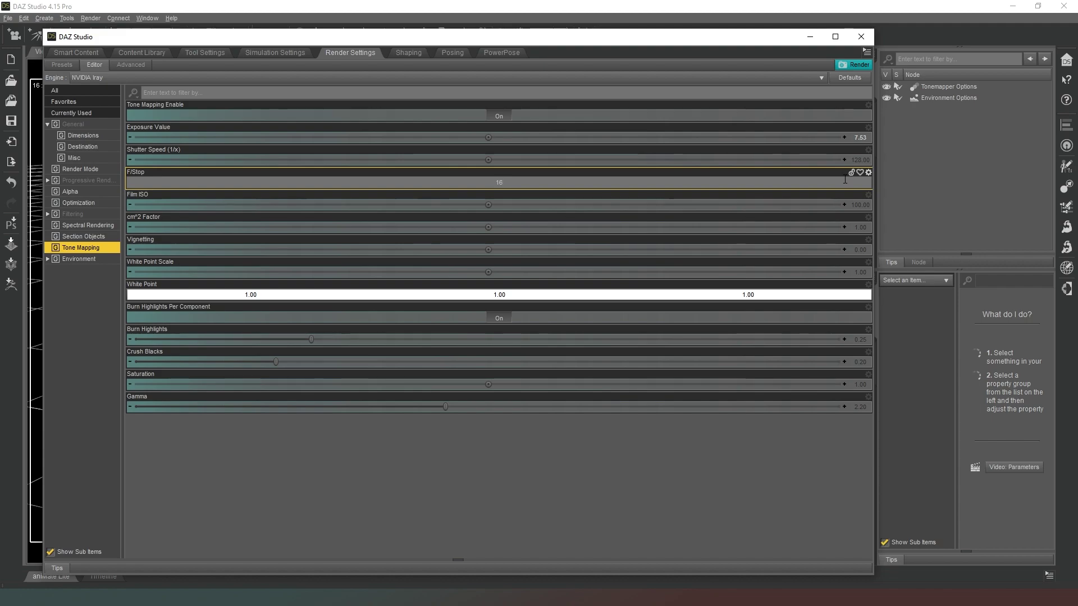
key(Return)
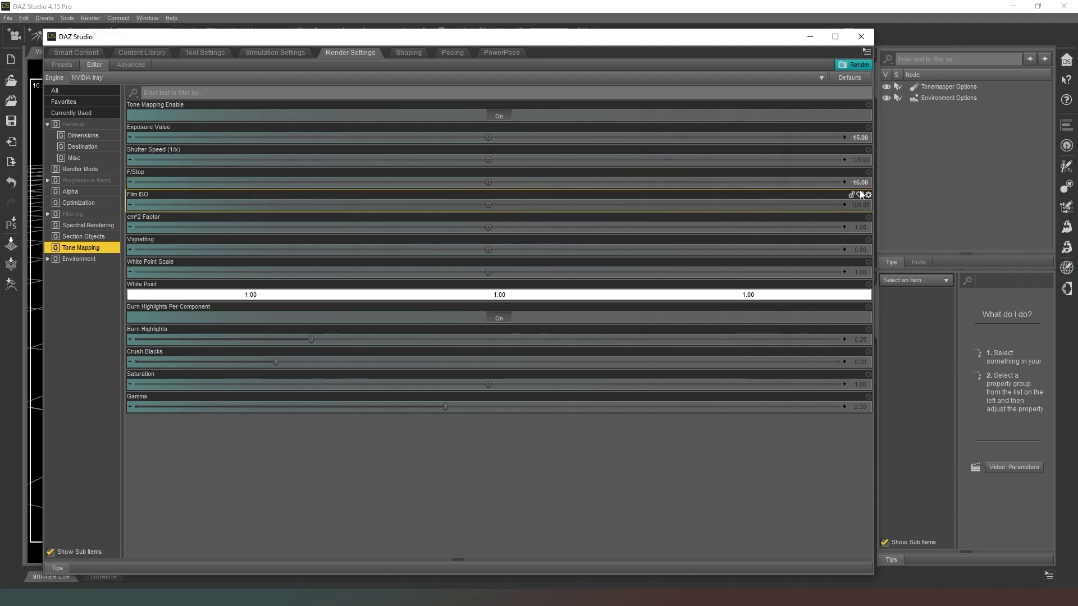
double_click(863, 185)
text(8)
key(Return)
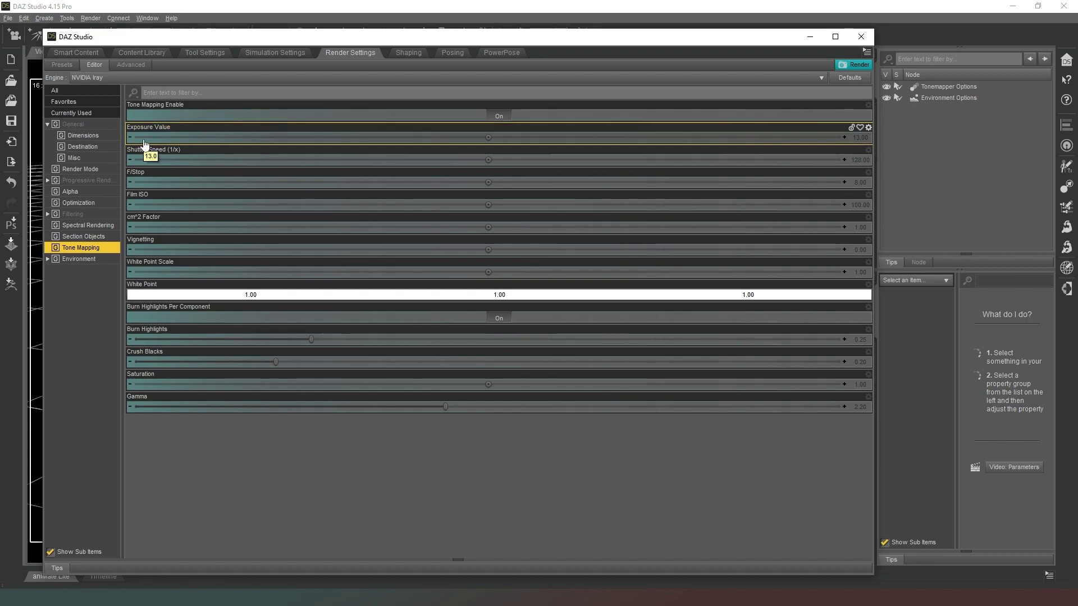
Step: In the Environment settings, try the Dome Only and Scene Only environment modes, and return Environment Mode to Dome and Scene
click(73, 259)
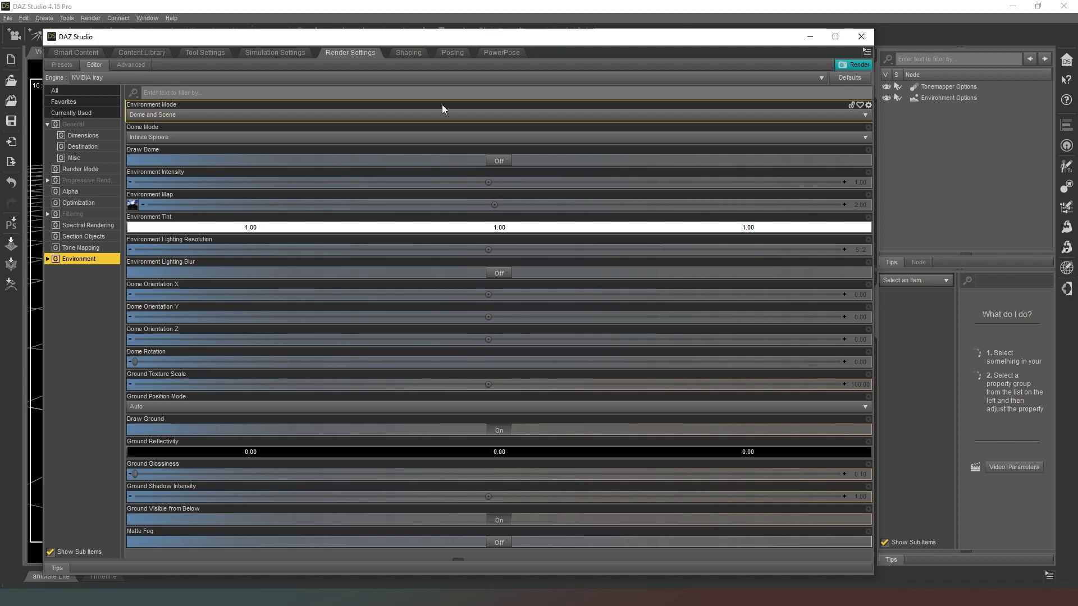
click(490, 114)
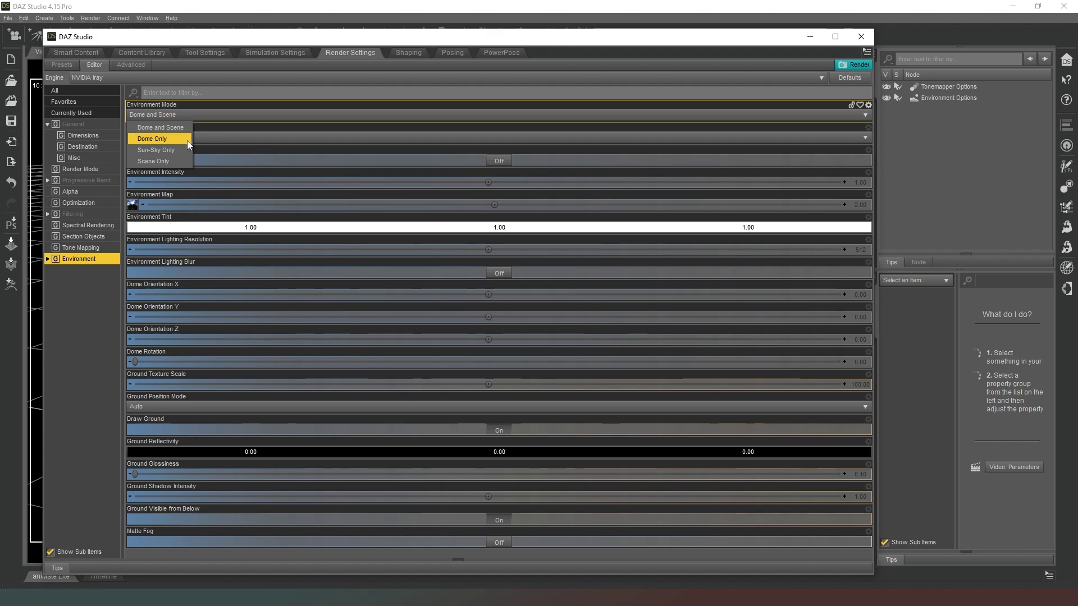
click(186, 140)
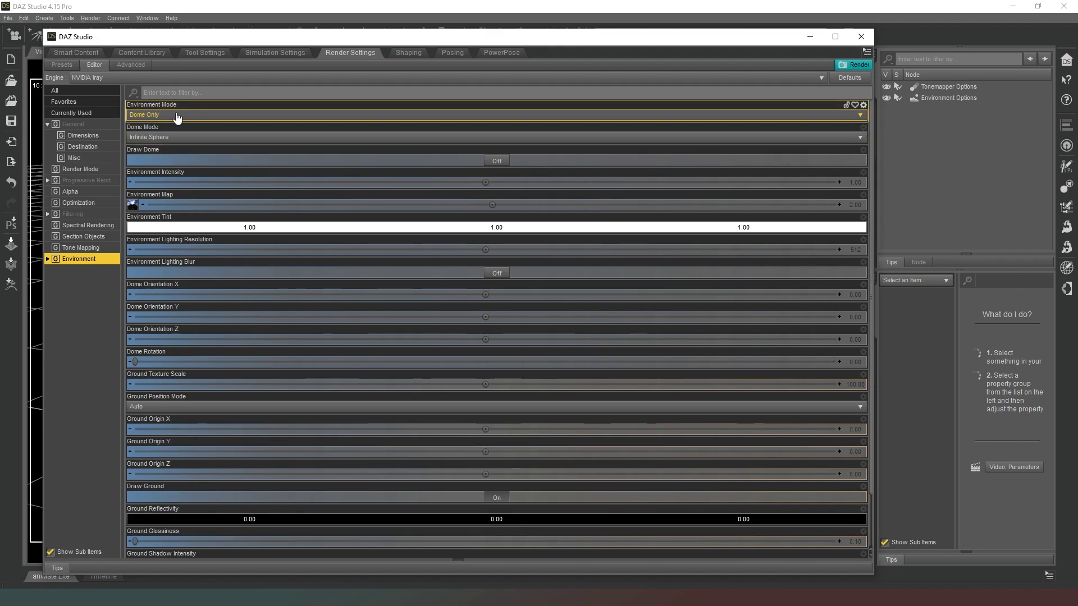
click(499, 116)
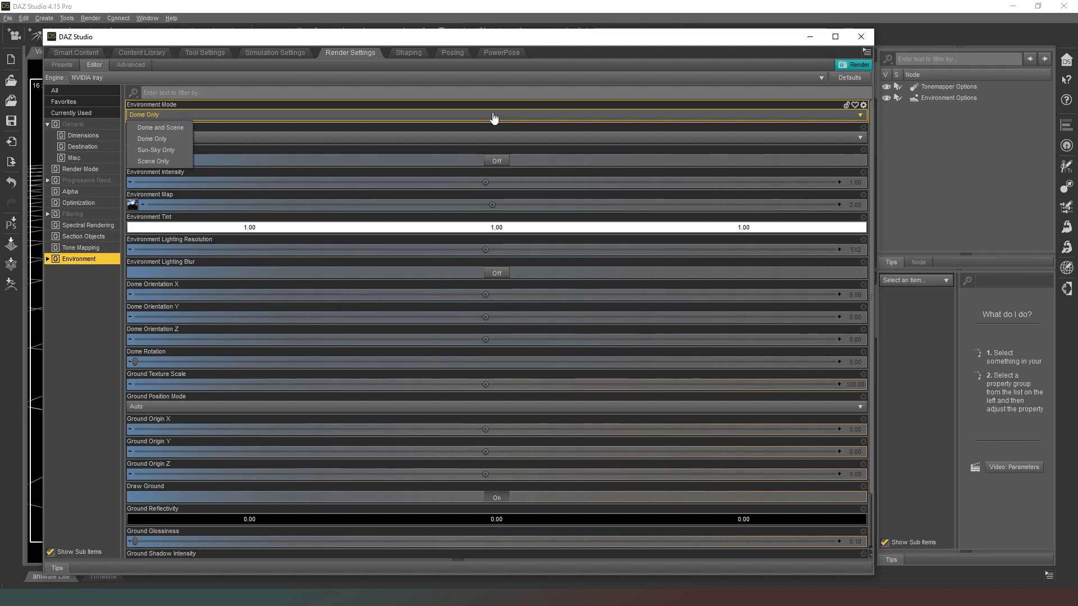
click(154, 162)
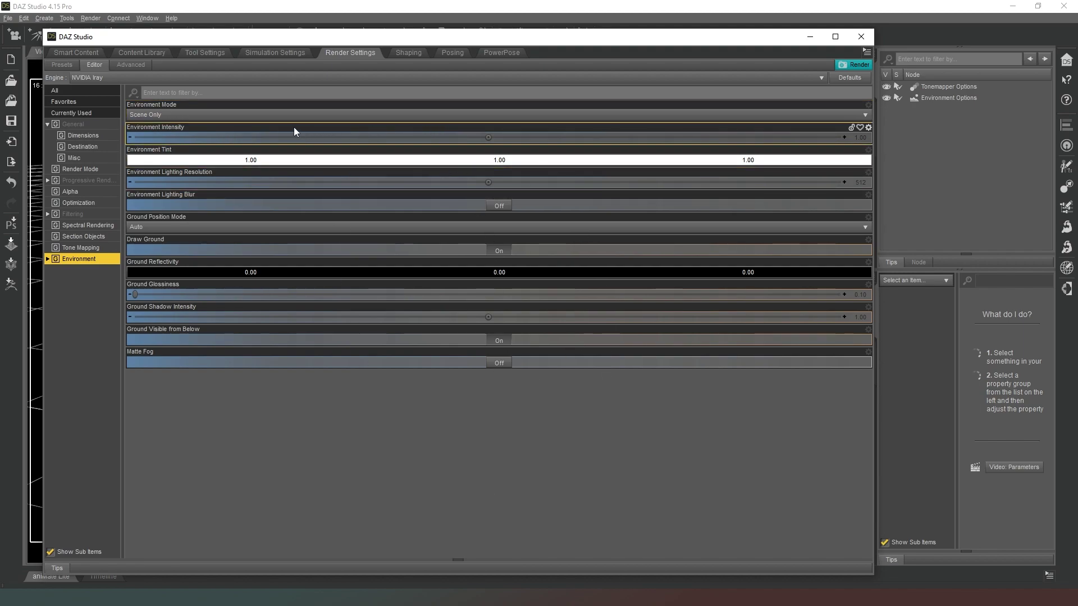
click(228, 117)
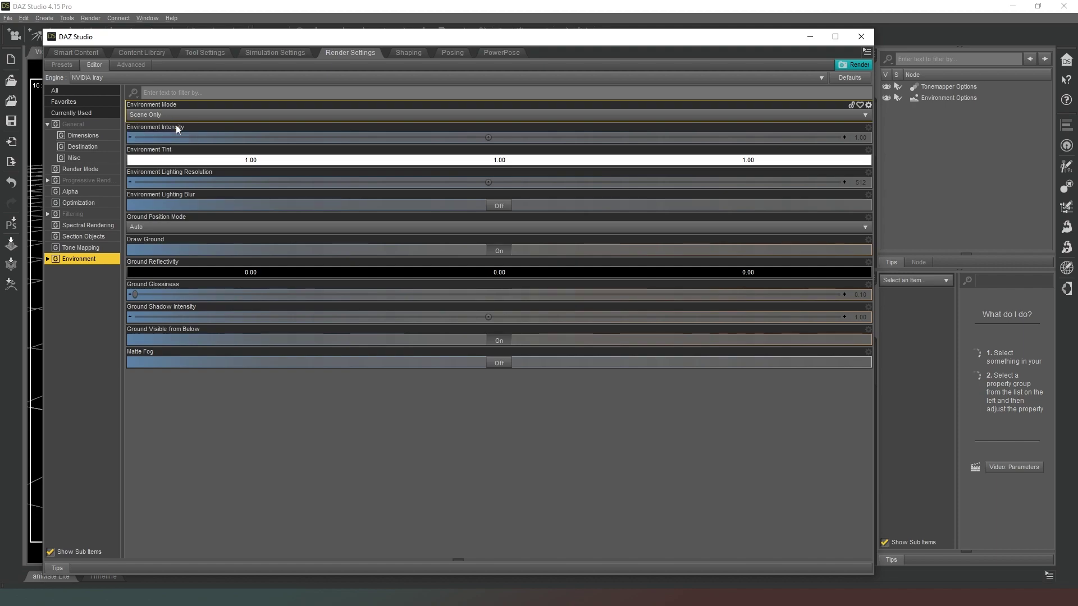
click(176, 125)
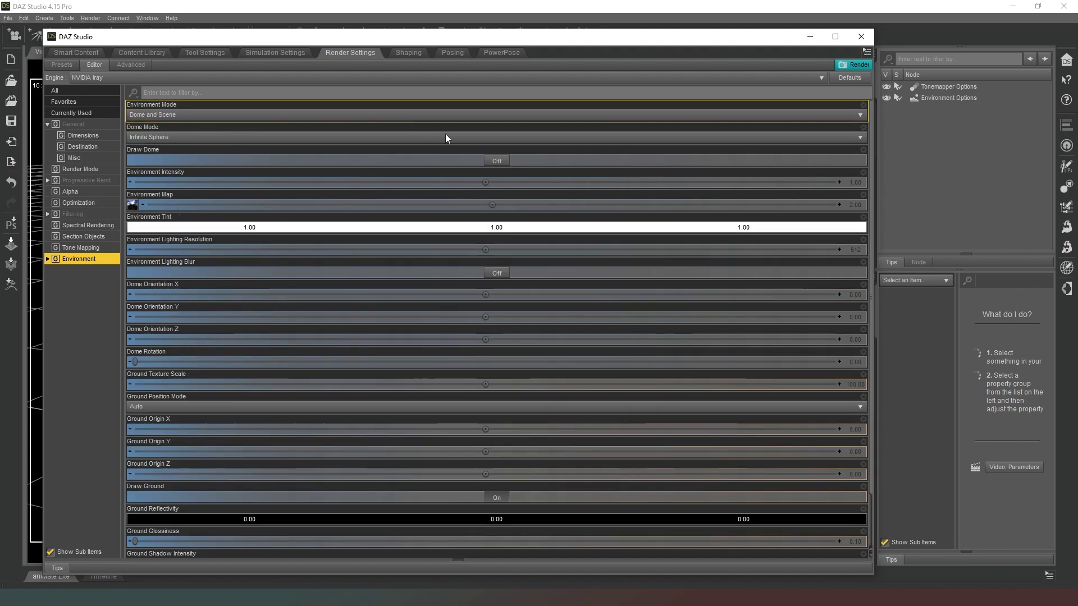
Step: Review the Dome Mode choices and the Environment Map, Environment Lighting Resolution and Dome Rotation settings
click(282, 297)
click(337, 208)
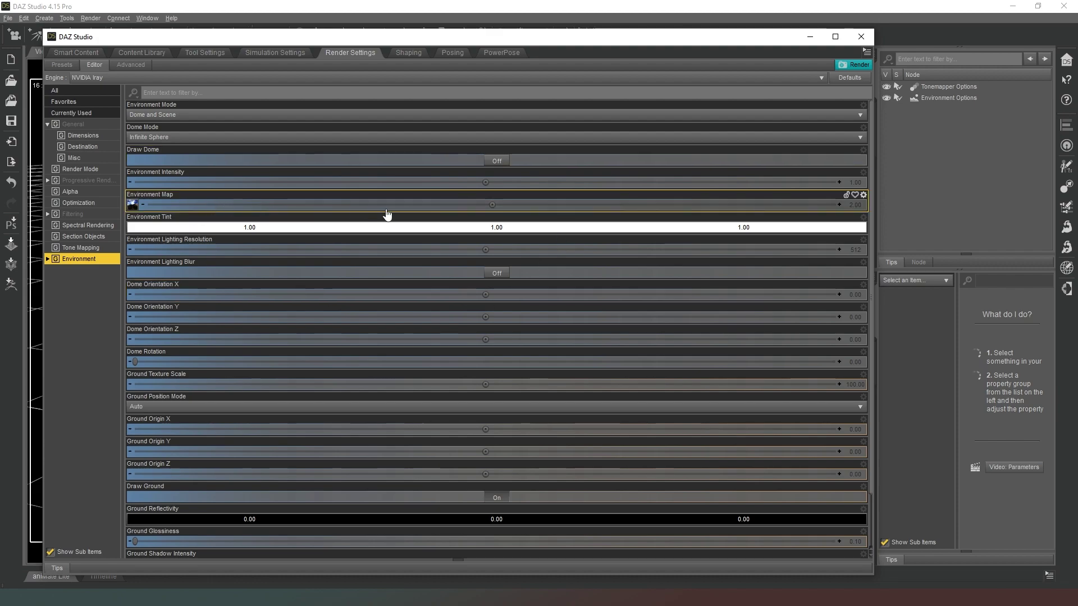
click(237, 141)
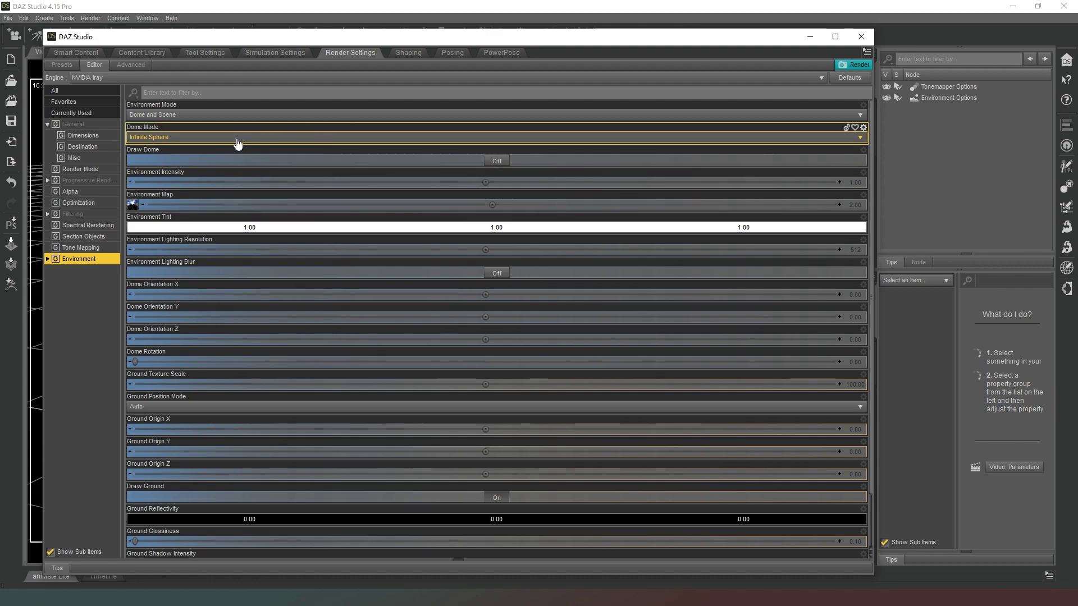
click(225, 141)
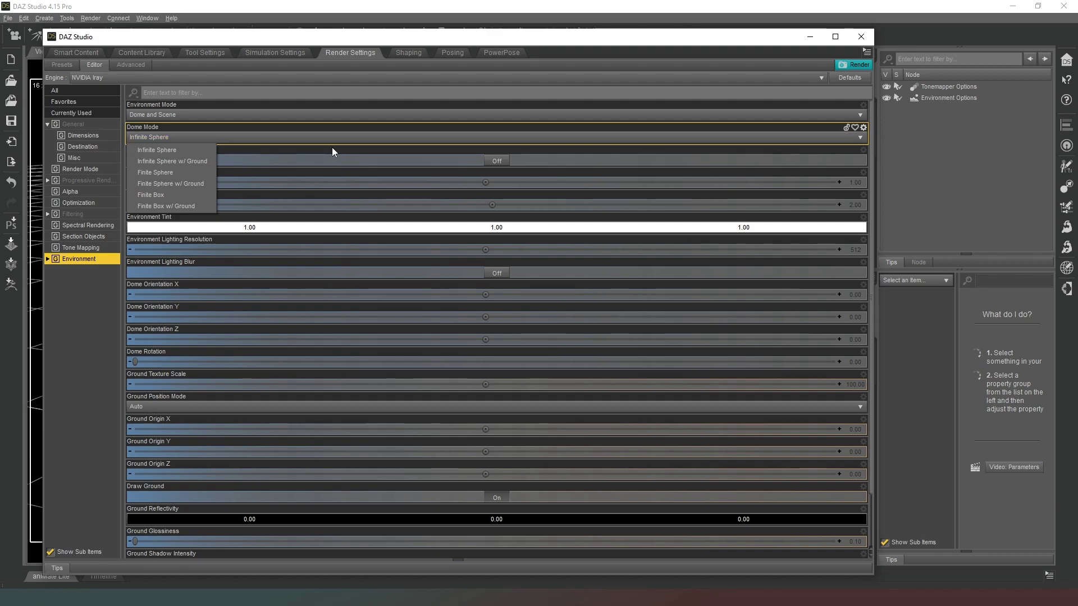
click(395, 128)
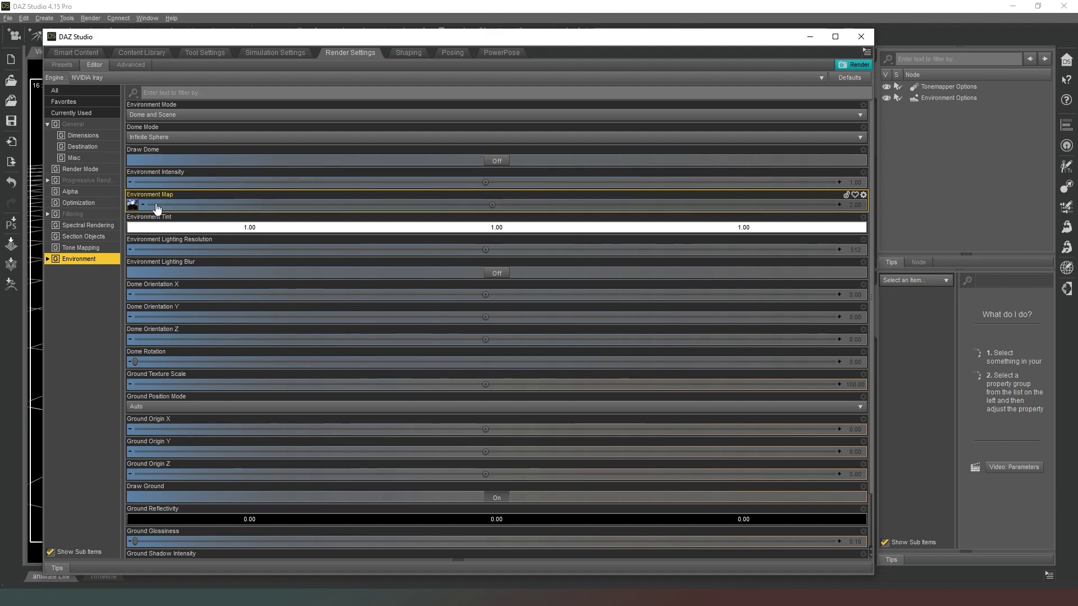
mouse_move(134, 210)
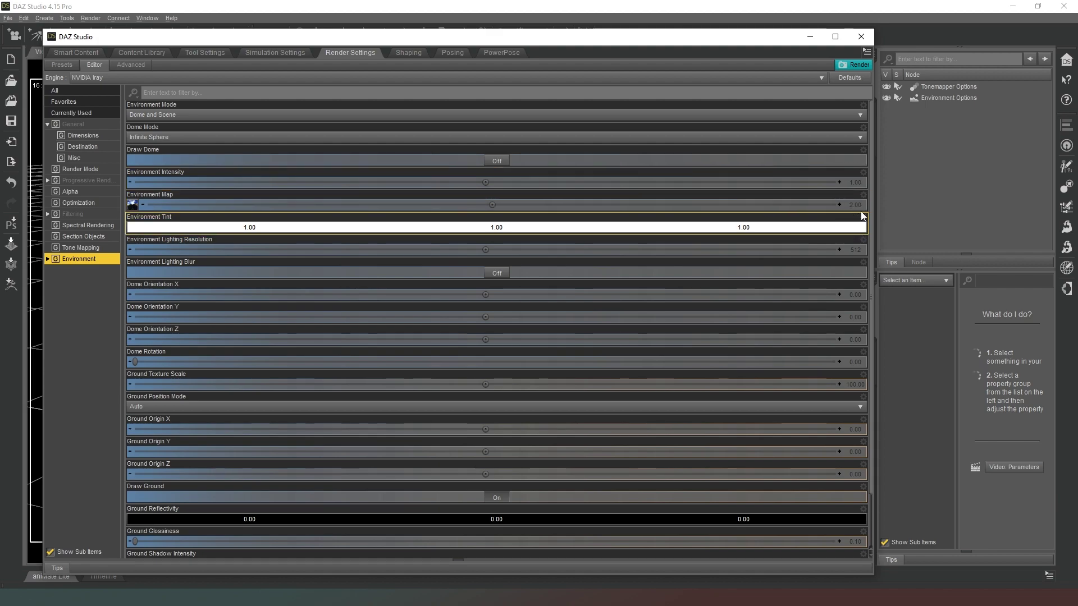
mouse_move(133, 207)
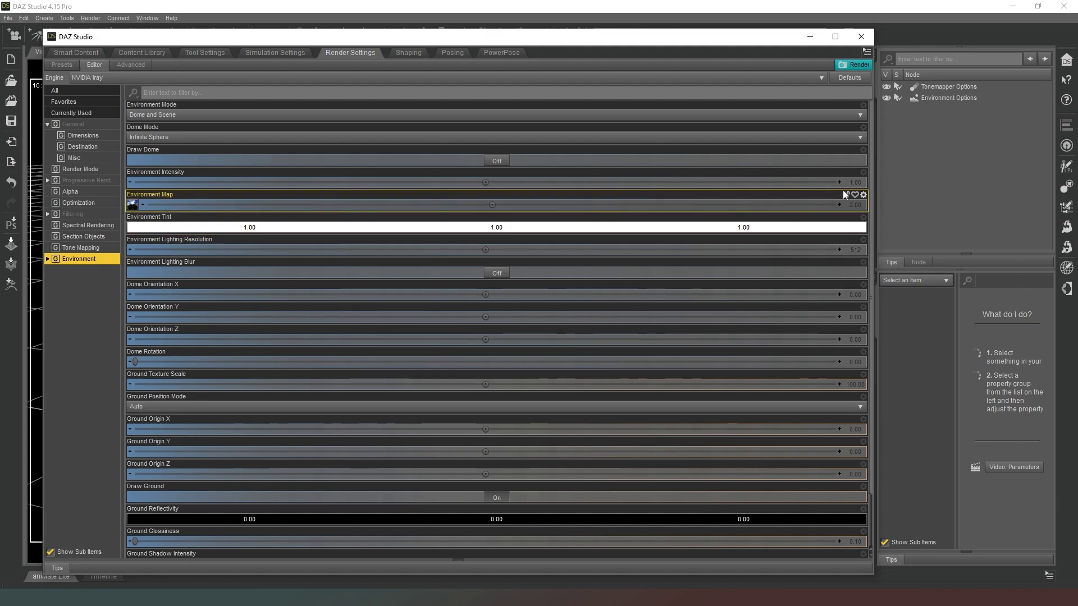
mouse_move(500, 207)
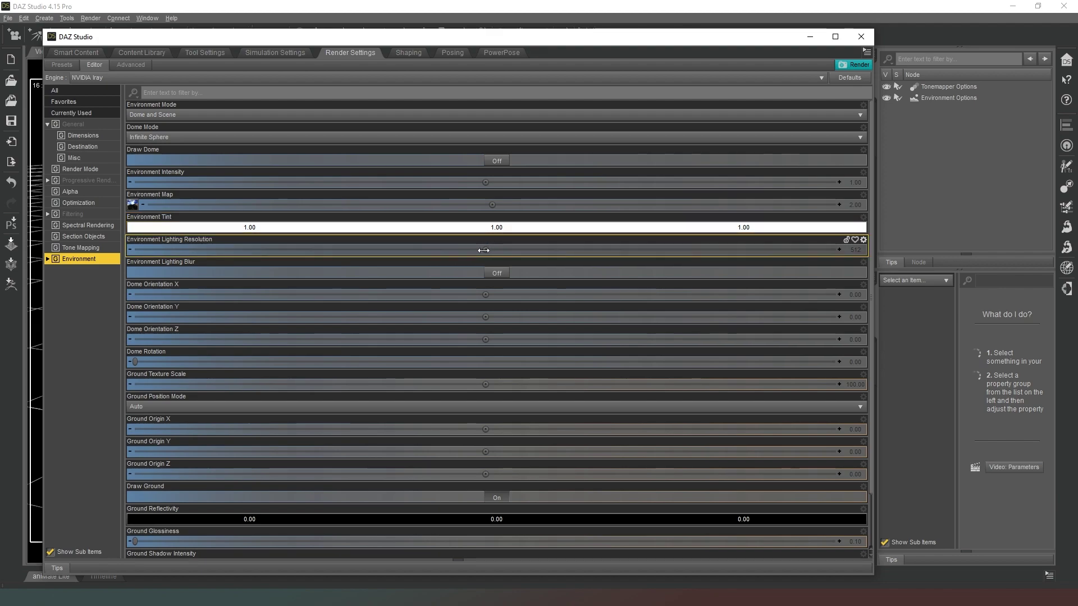
mouse_move(481, 259)
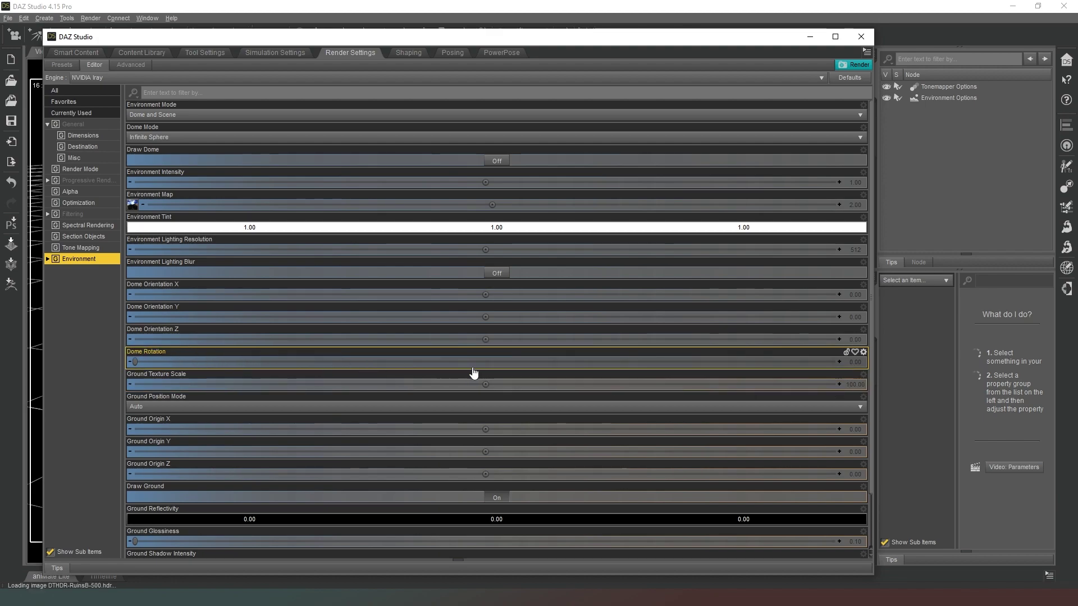
mouse_move(488, 353)
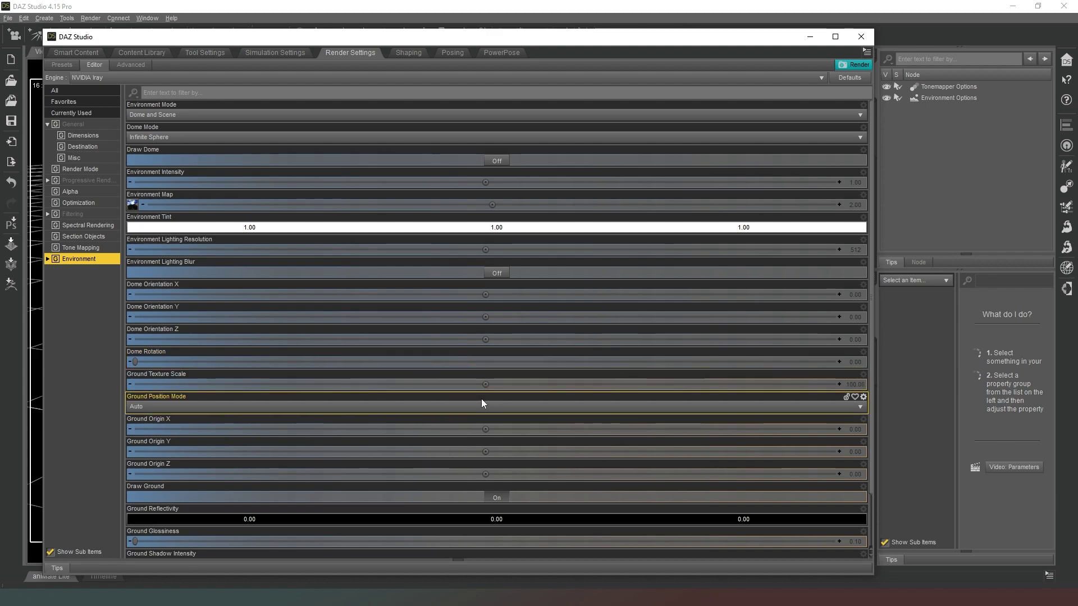
Step: Review the Ground Position Mode choices in the Environment settings and set the mode to Manual
scroll(337, 402, down, 3)
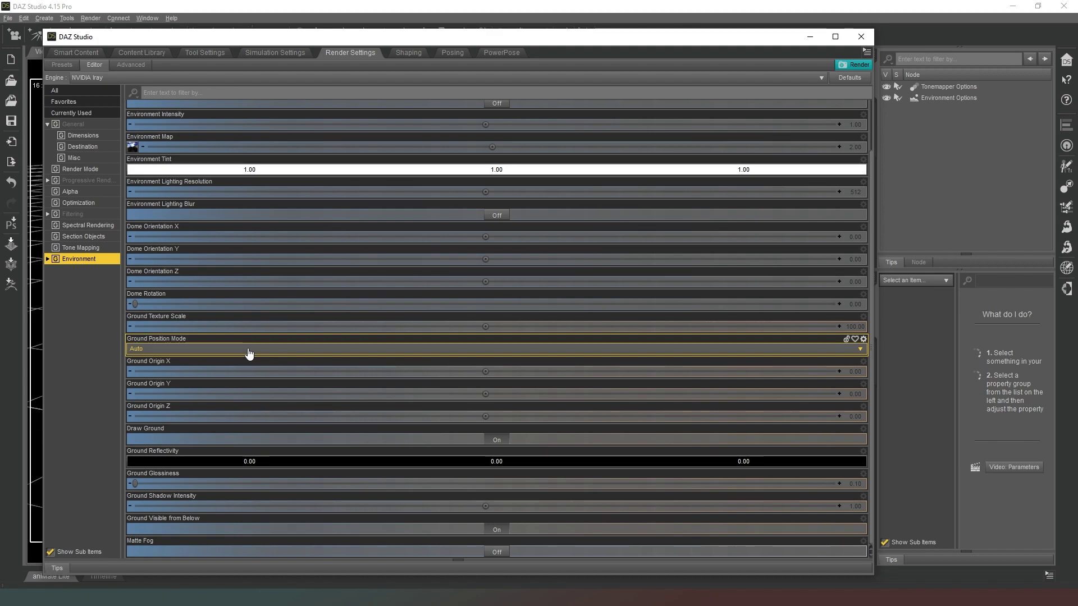
click(442, 355)
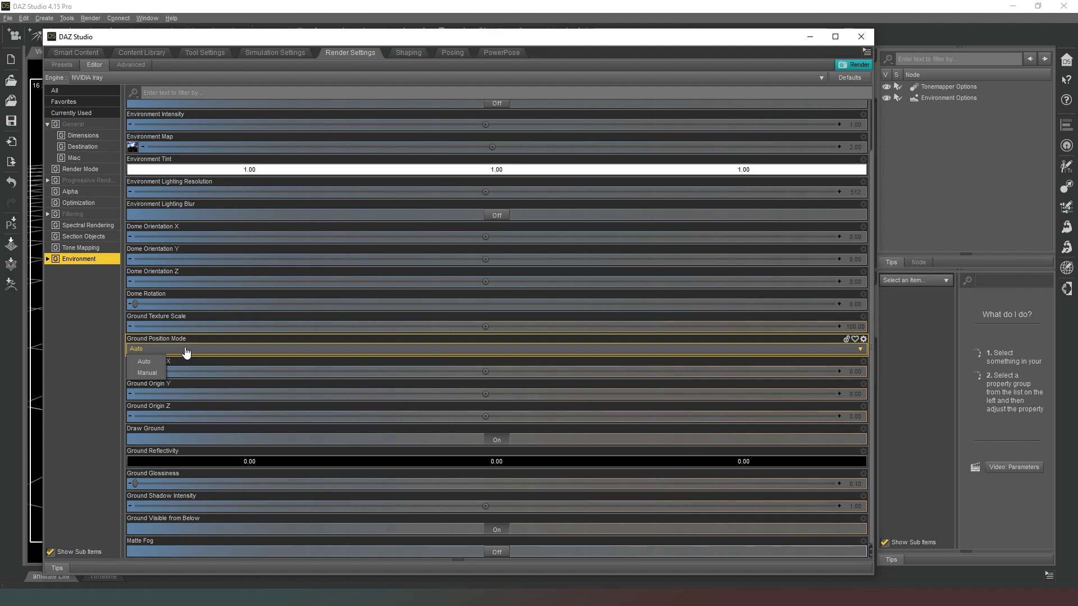
click(144, 362)
click(92, 358)
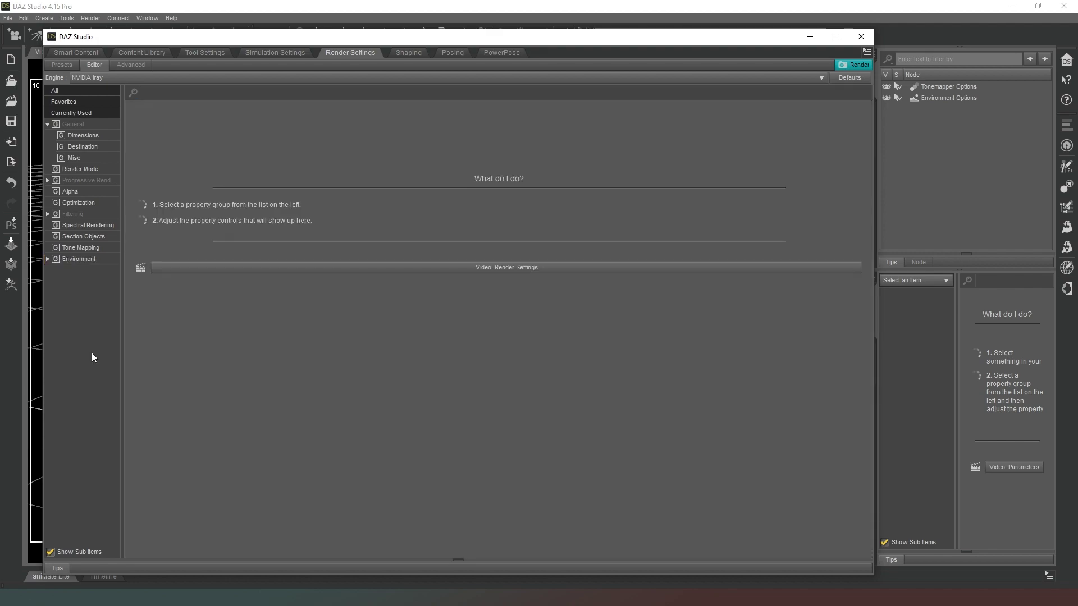
click(93, 263)
click(207, 349)
click(146, 373)
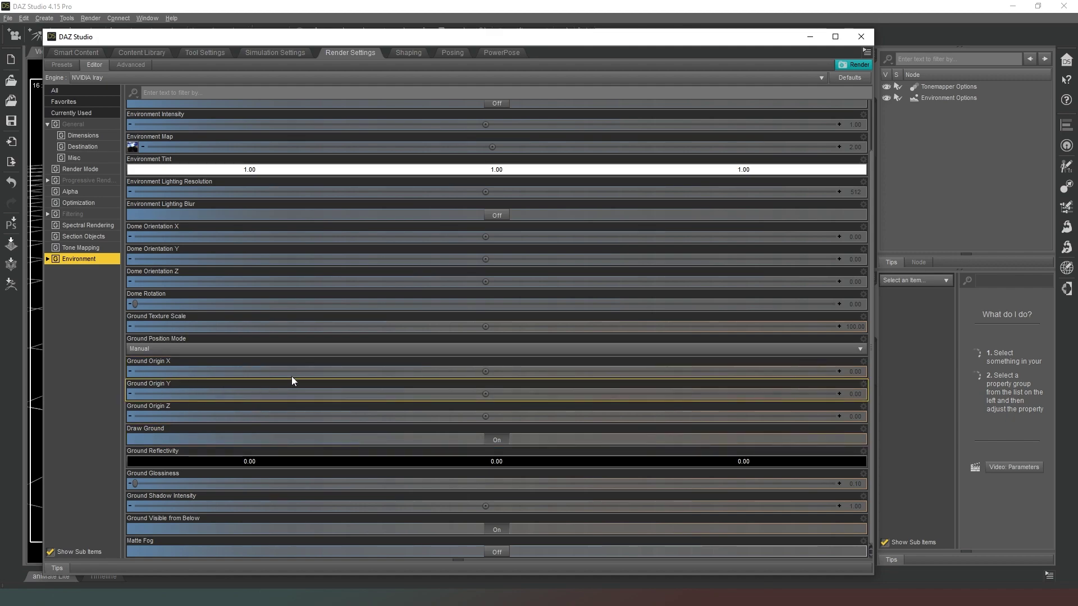
Step: Set Ground Position Mode to Auto in the Environment settings and review the Draw Ground and Ground Glossiness settings
click(247, 349)
click(147, 362)
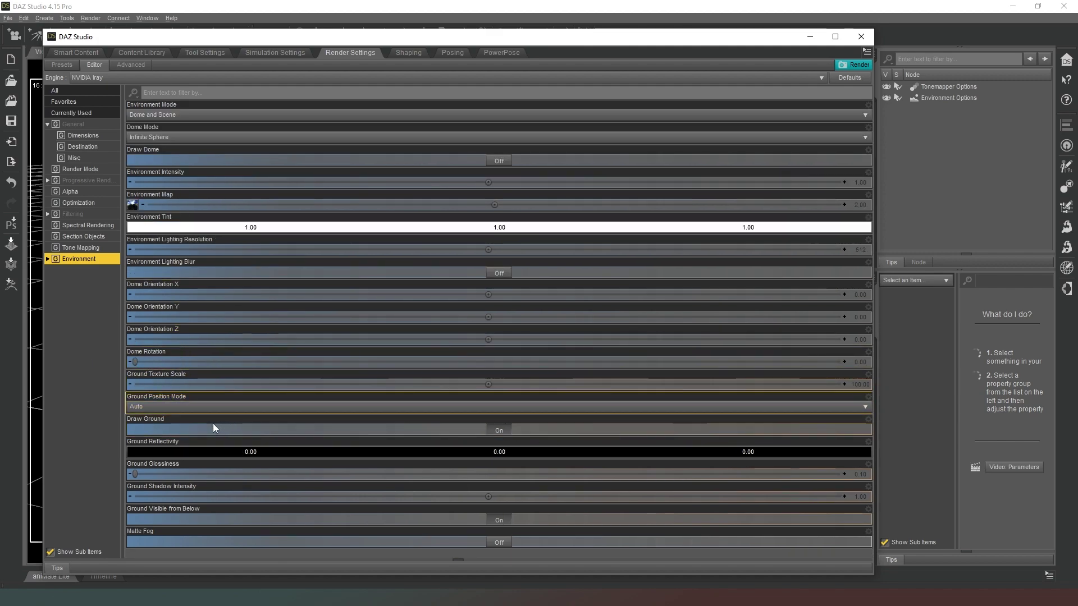
click(497, 430)
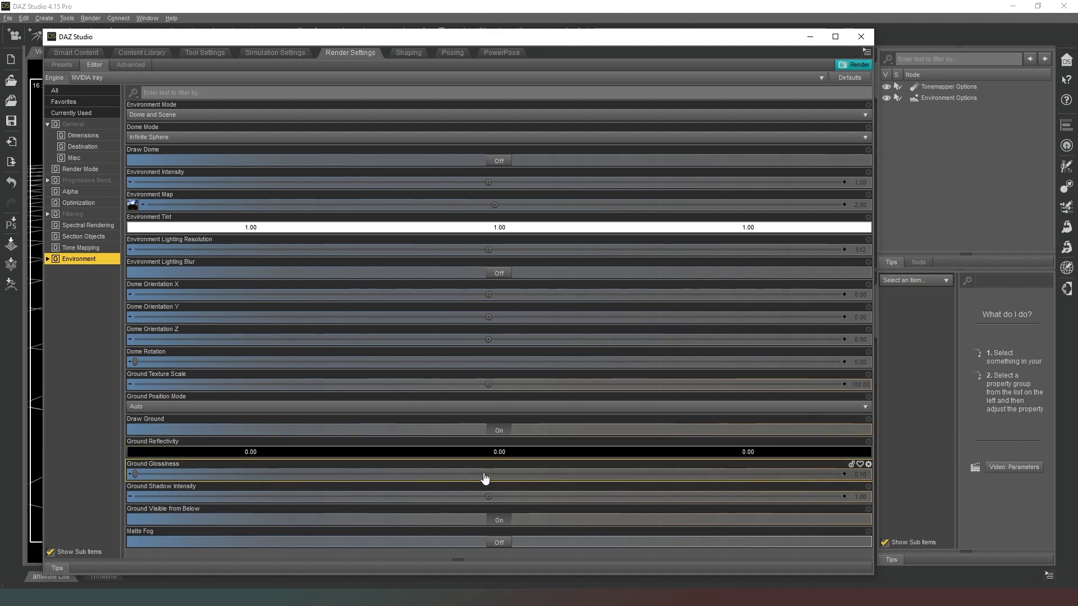
mouse_move(495, 481)
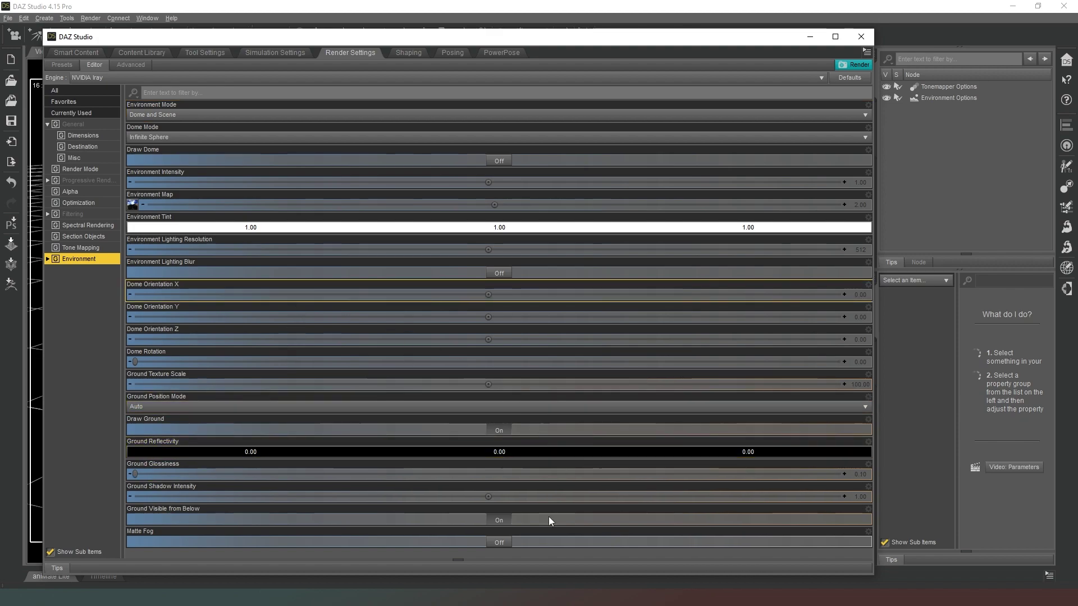
Step: Turn off Ground Visible from Below, turn on Matte Fog, and review the fog settings in the Environment group
click(498, 522)
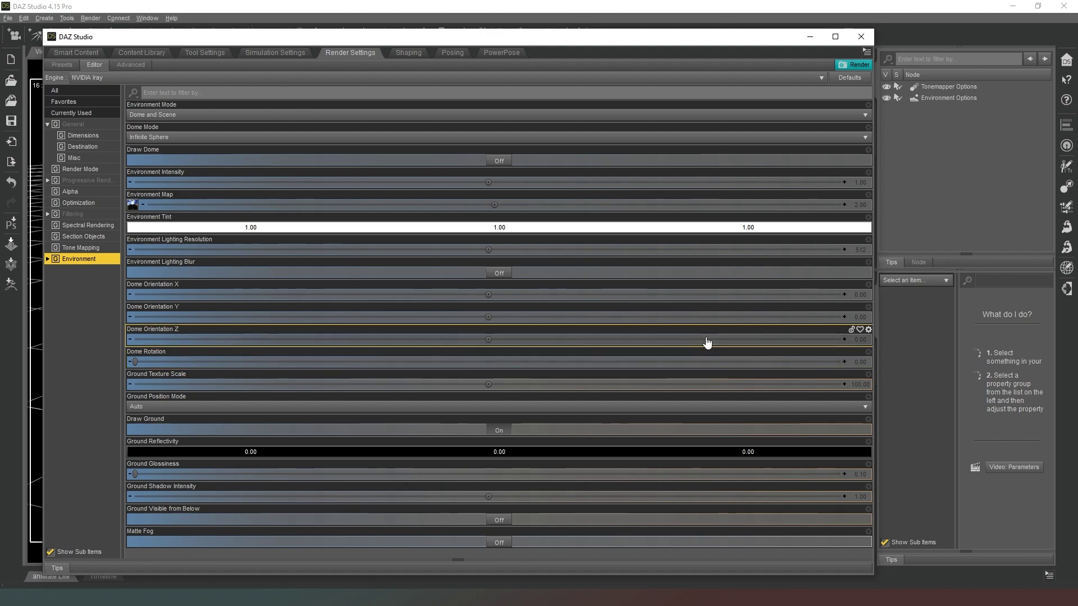
click(499, 542)
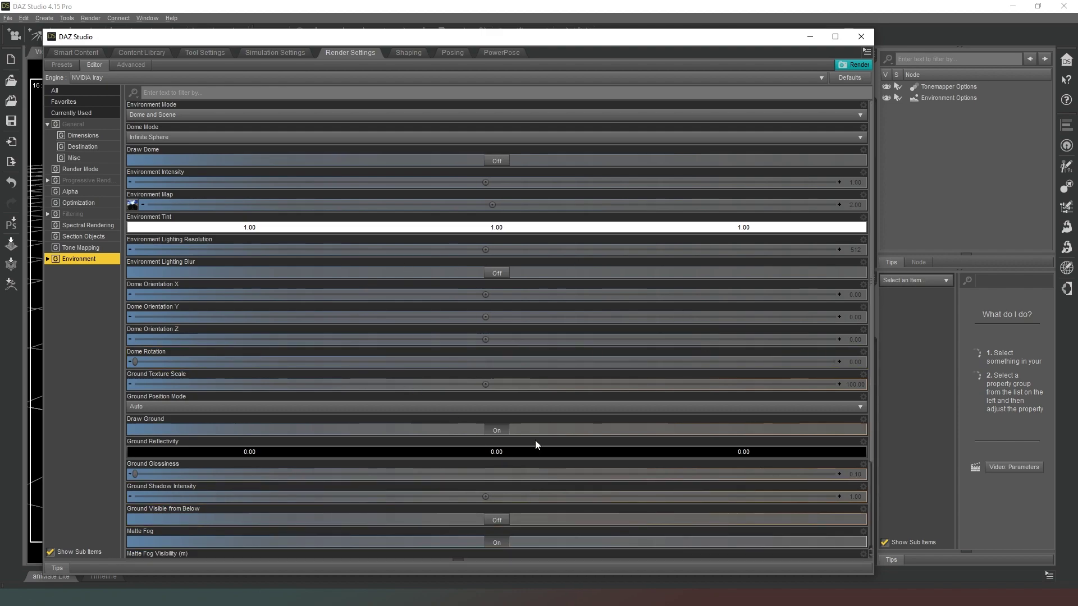
scroll(536, 436, down, 3)
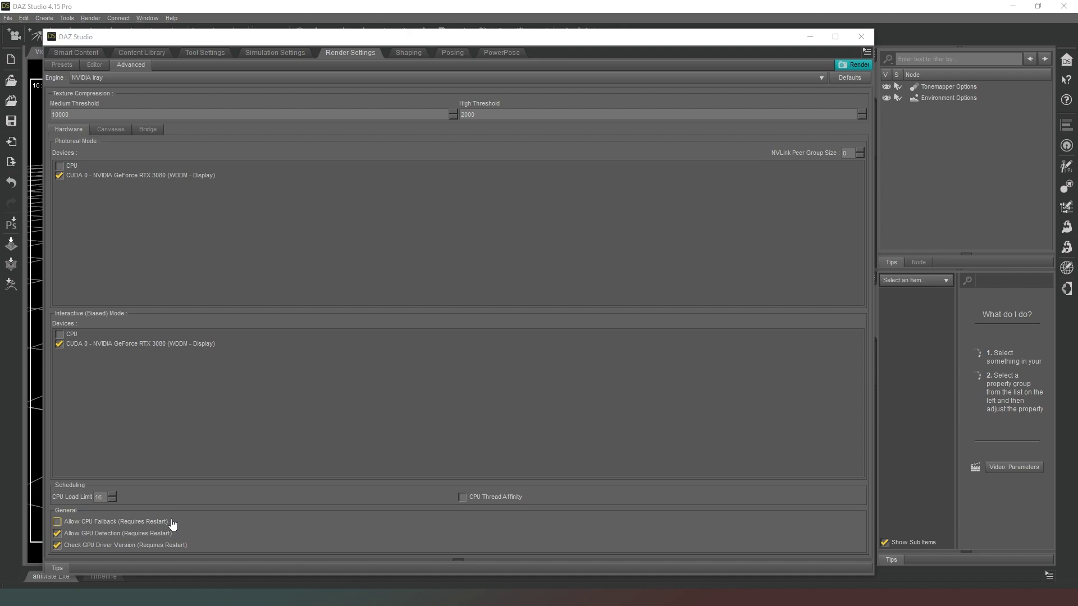
Step: Review the GPU detection and driver version check options in the Advanced hardware settings, and show the Canvases settings
click(128, 537)
click(159, 547)
click(181, 545)
click(110, 130)
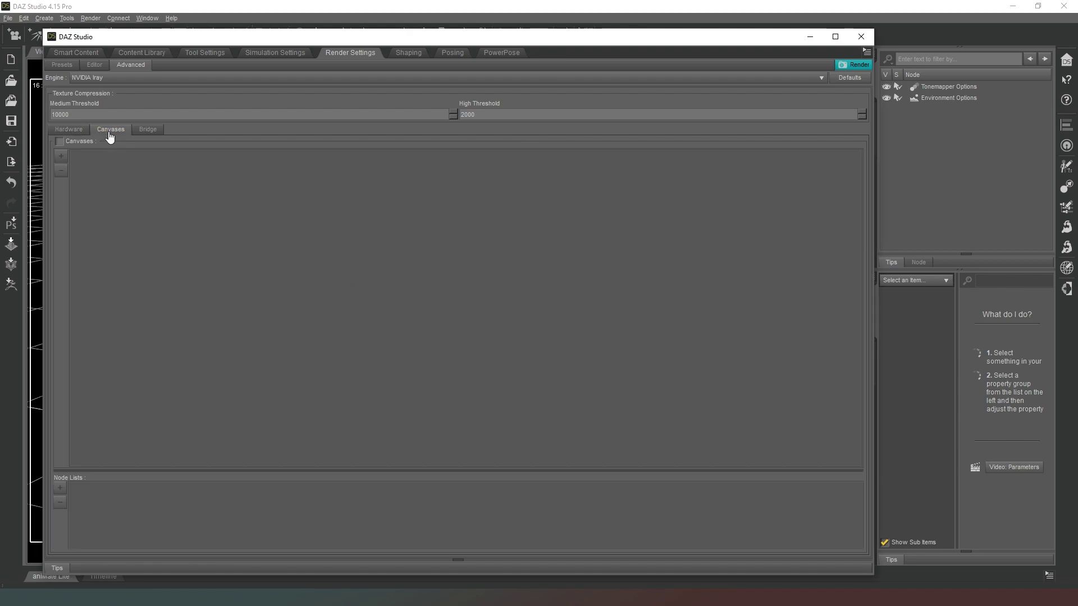